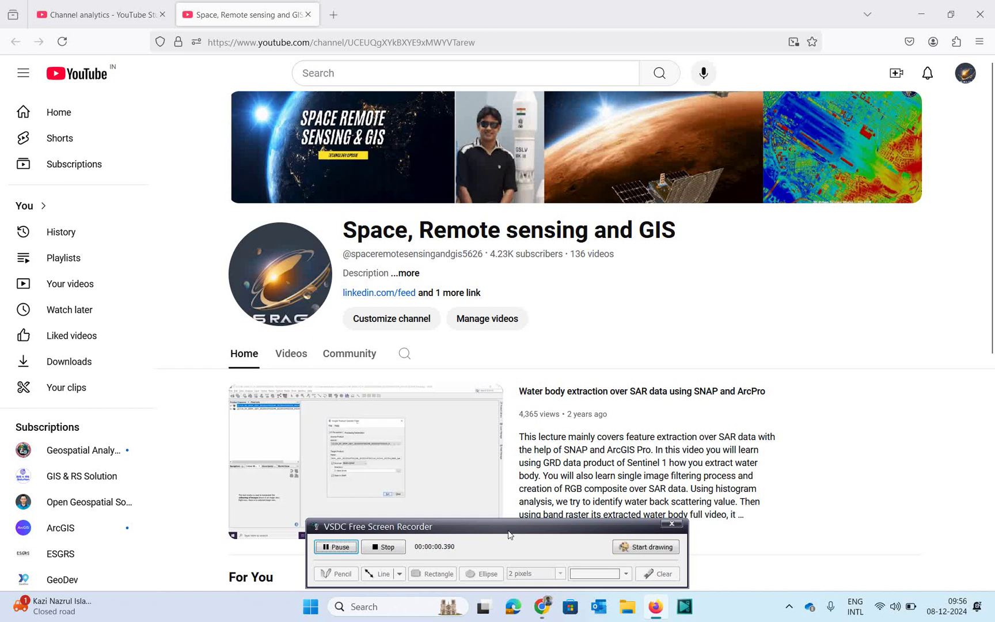
pyautogui.moveTo(514, 527); pyautogui.dragTo(428, 596)
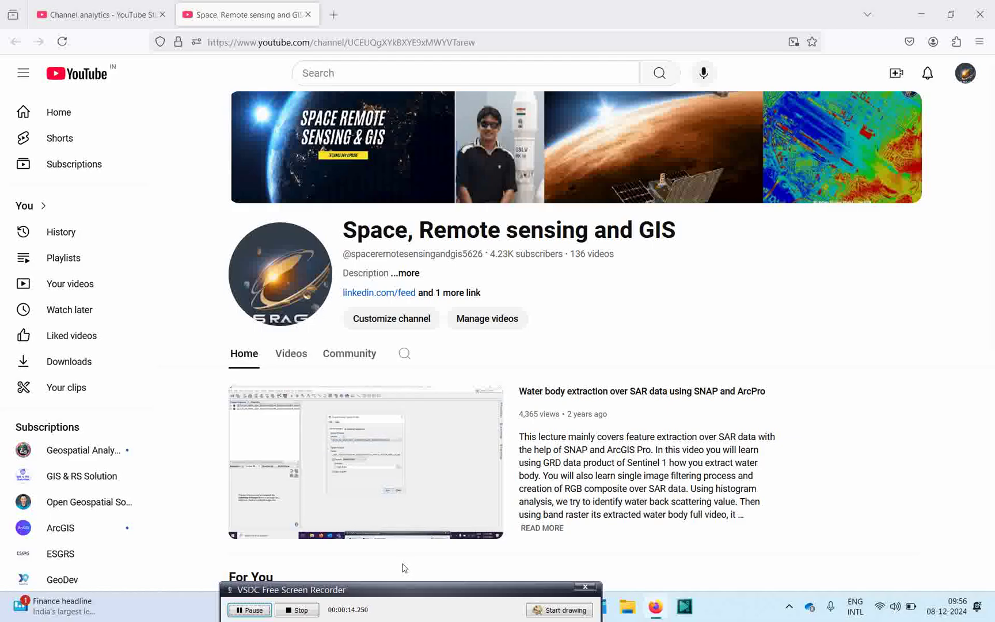
pyautogui.moveTo(453, 596); pyautogui.dragTo(341, 589)
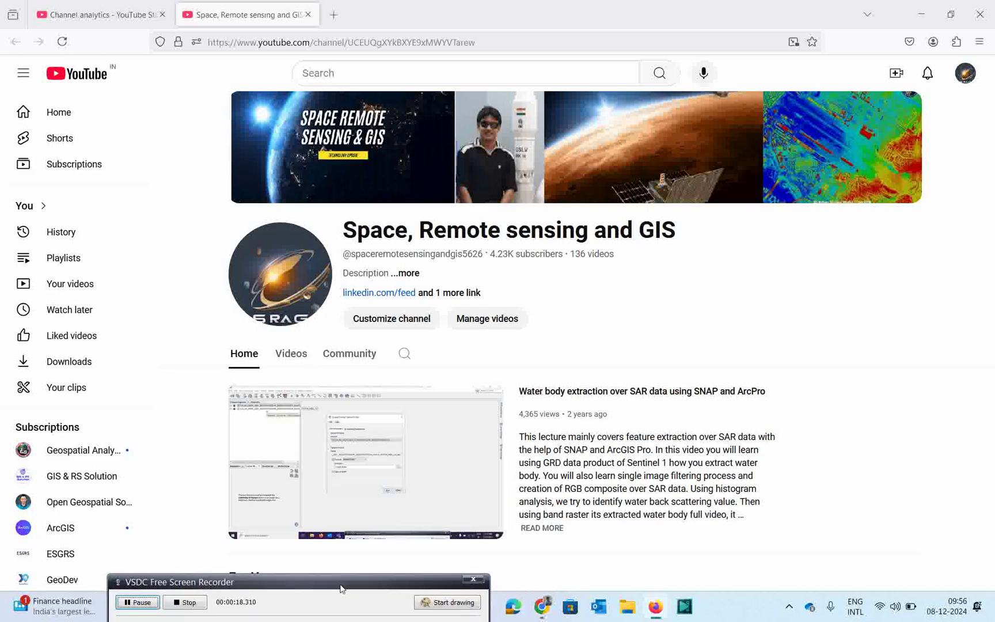
pyautogui.moveTo(341, 589); pyautogui.dragTo(341, 588)
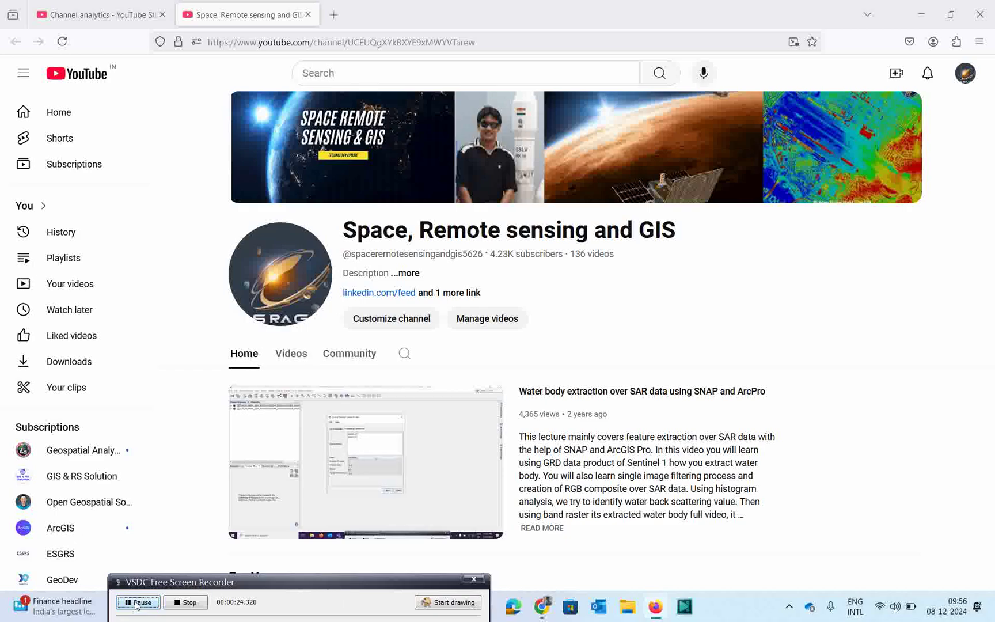
# Step: Switch to Google Chrome and bring up the ArcGIS Online home page
pyautogui.moveTo(544, 607)
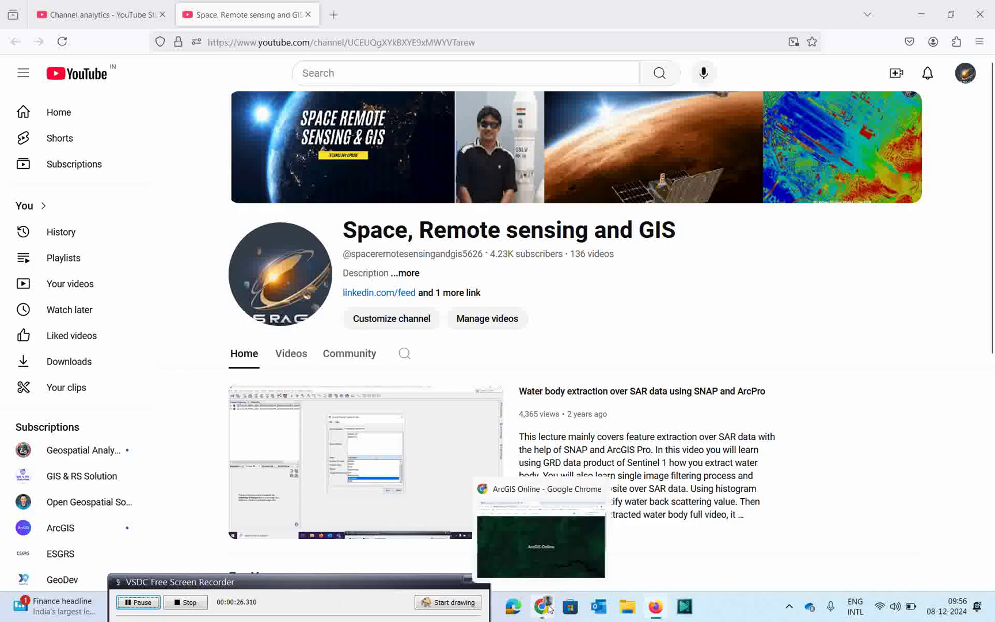
pyautogui.click(538, 570)
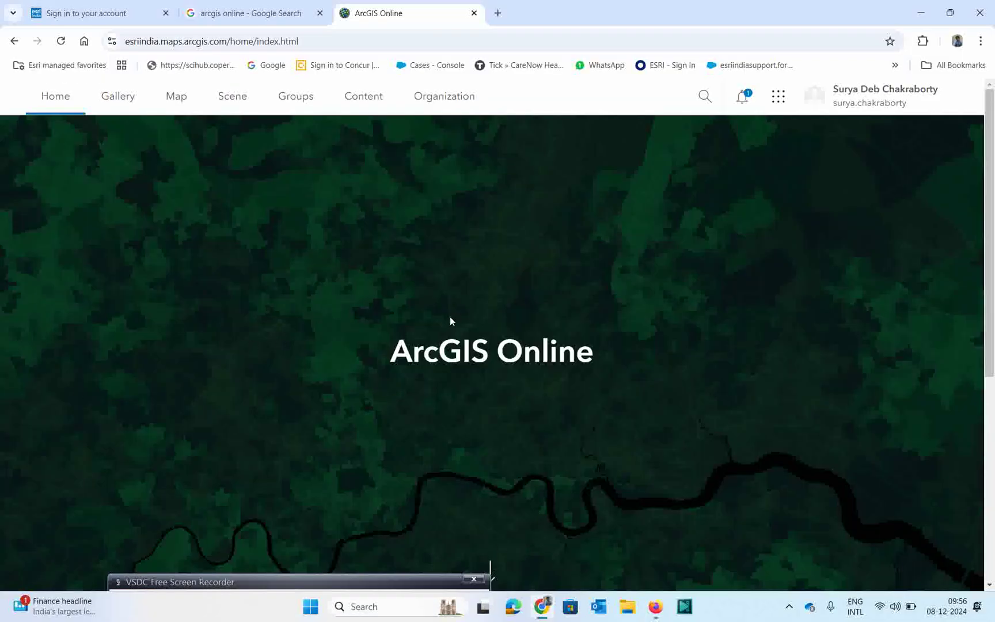
pyautogui.scroll(-1, 466, 320)
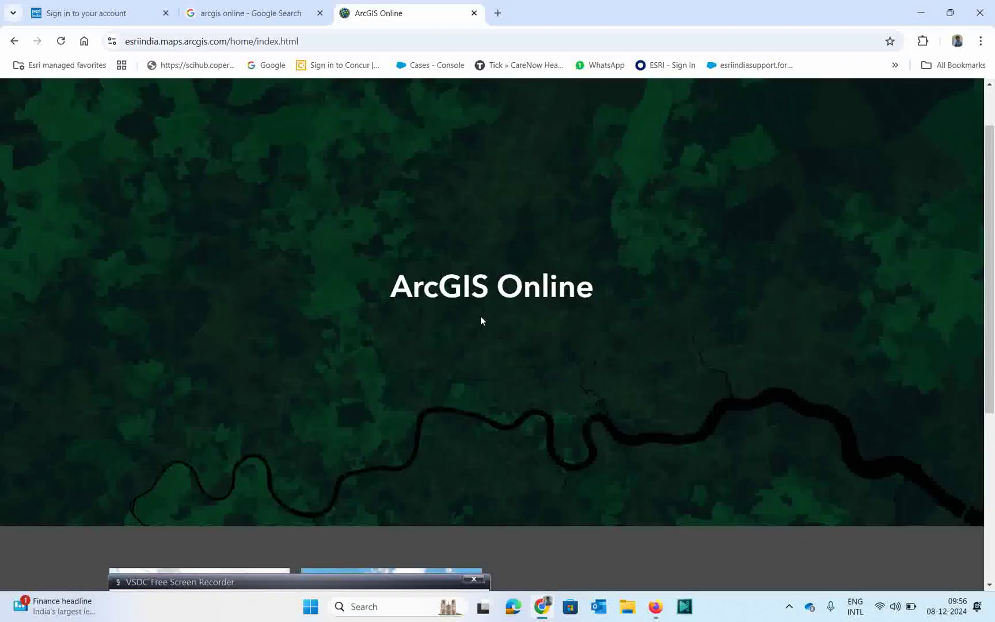
pyautogui.scroll(1, 482, 320)
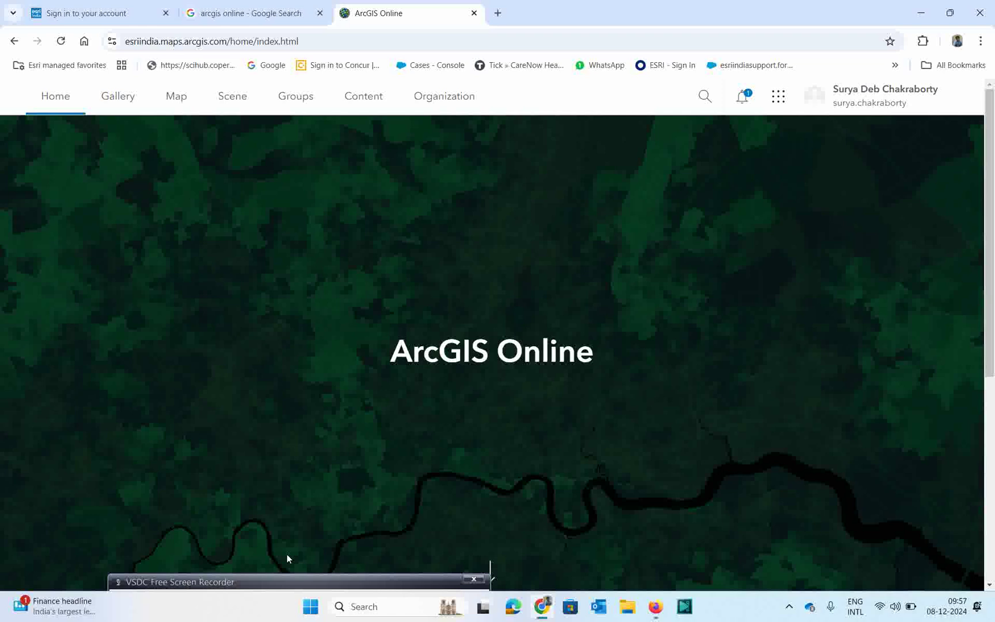
pyautogui.moveTo(230, 583)
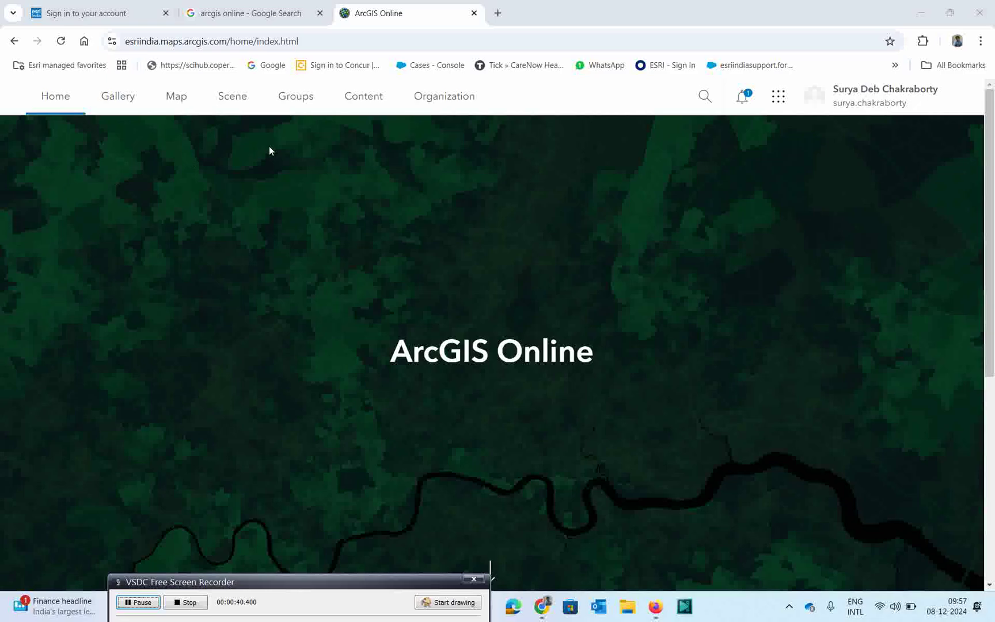
# Step: Go to the account's own content and start creating an app with Instant Apps
pyautogui.click(357, 101)
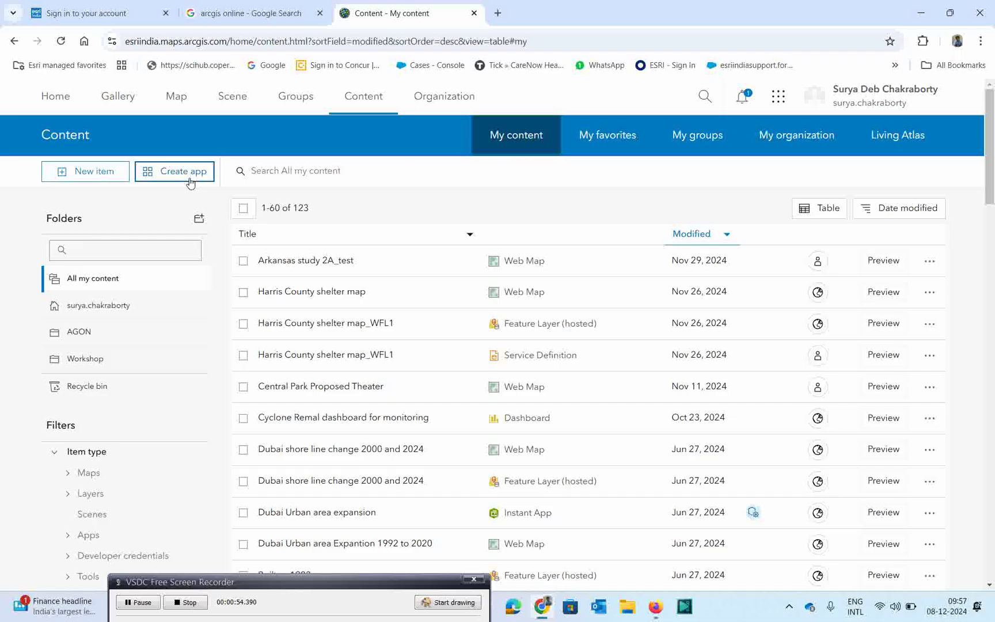
pyautogui.click(147, 179)
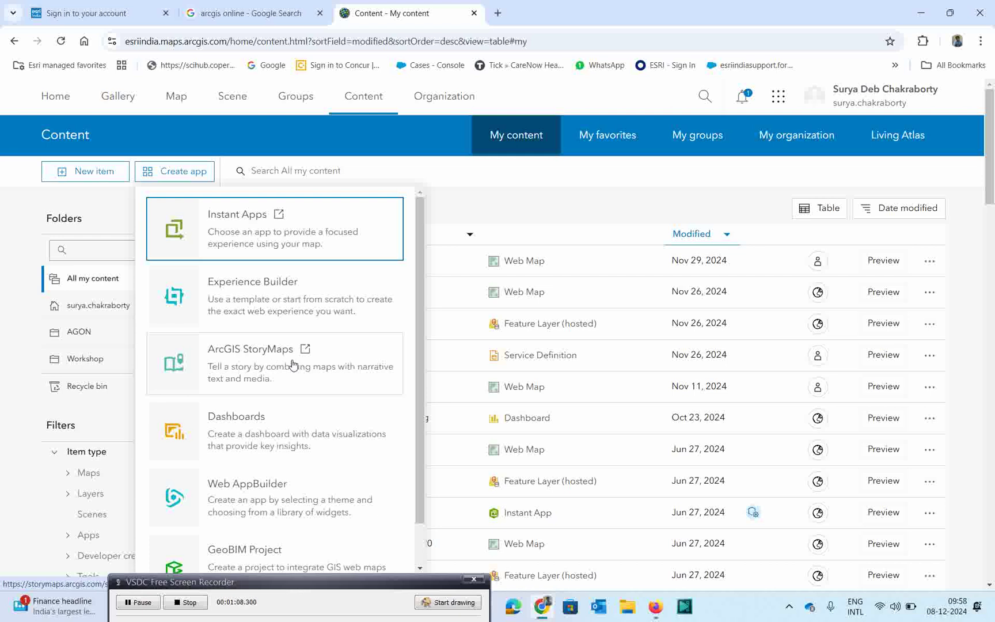
pyautogui.scroll(-2, 292, 364)
pyautogui.scroll(2, 292, 364)
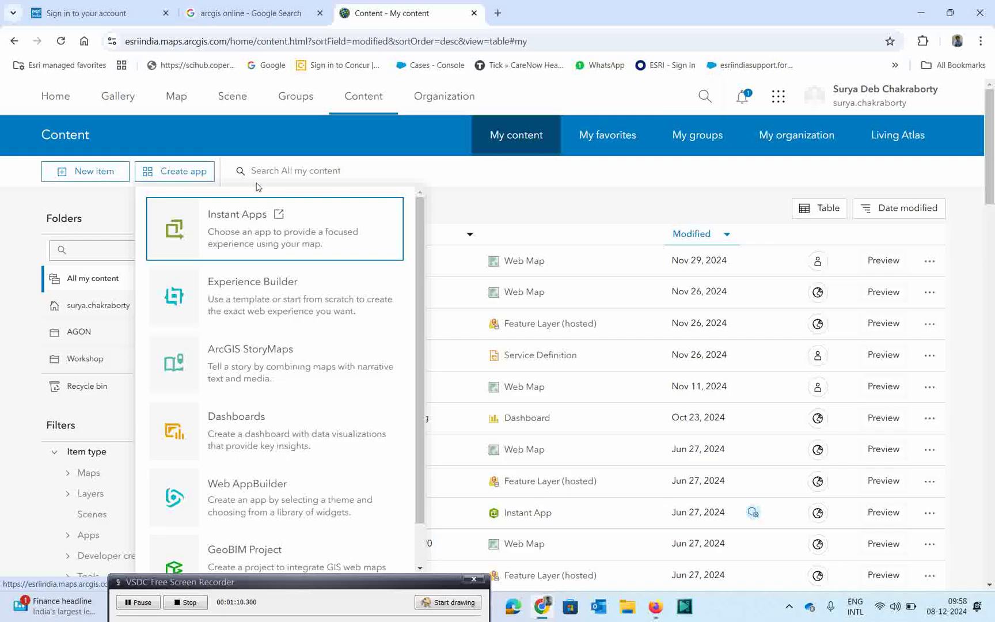
pyautogui.click(265, 229)
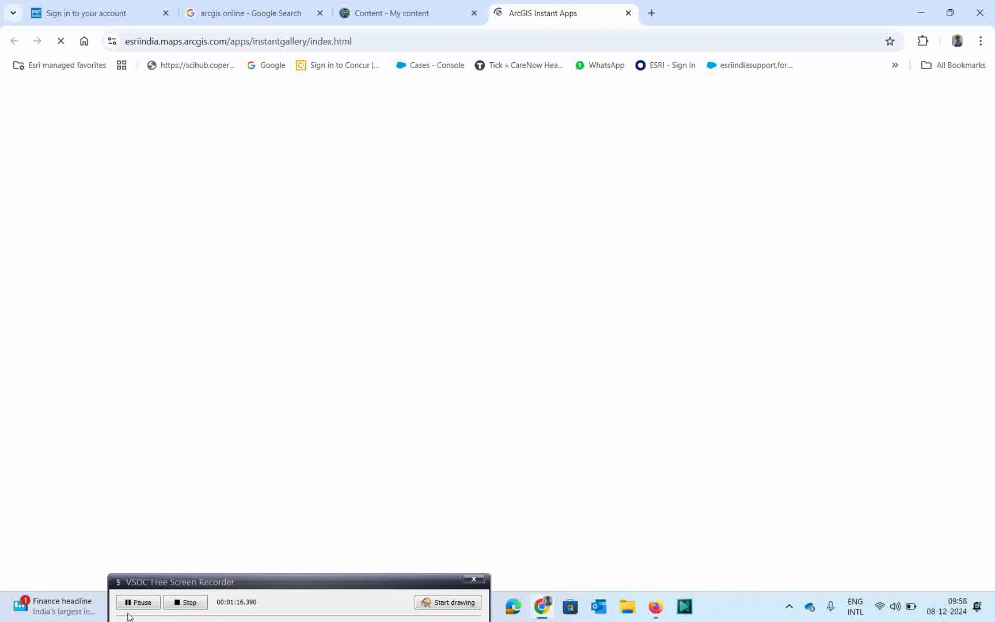
pyautogui.click(127, 604)
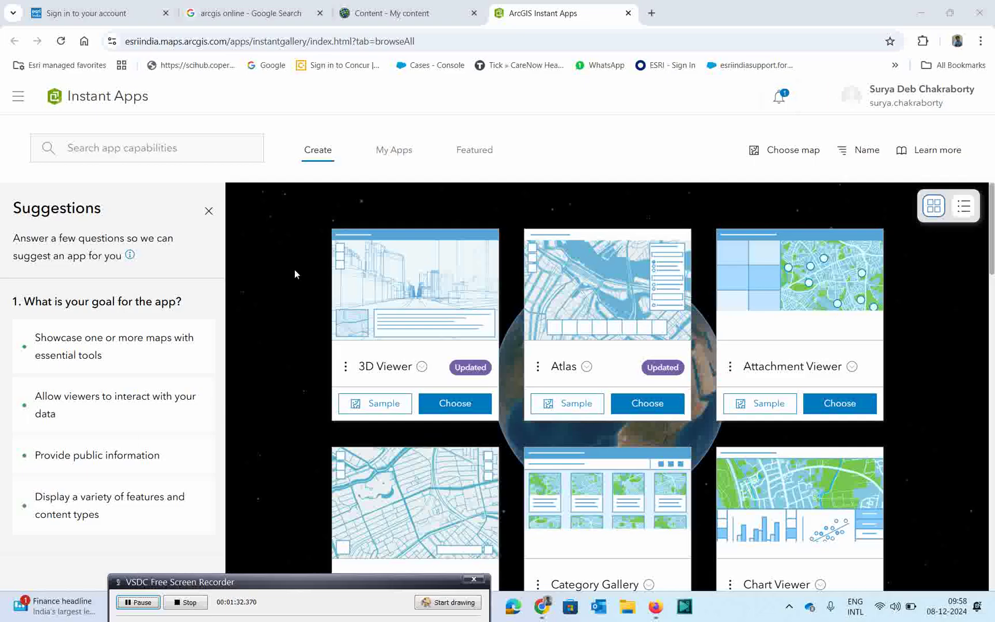
# Step: Examine the 3D Viewer and Atlas templates in the gallery and the further options each one offers
pyautogui.moveTo(386, 313)
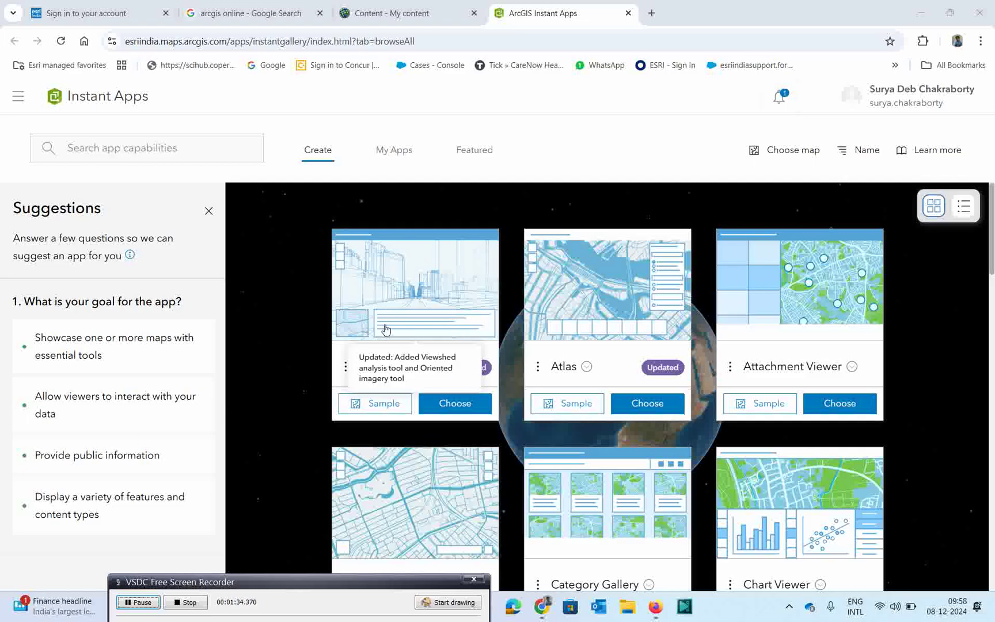
pyautogui.scroll(-1, 513, 328)
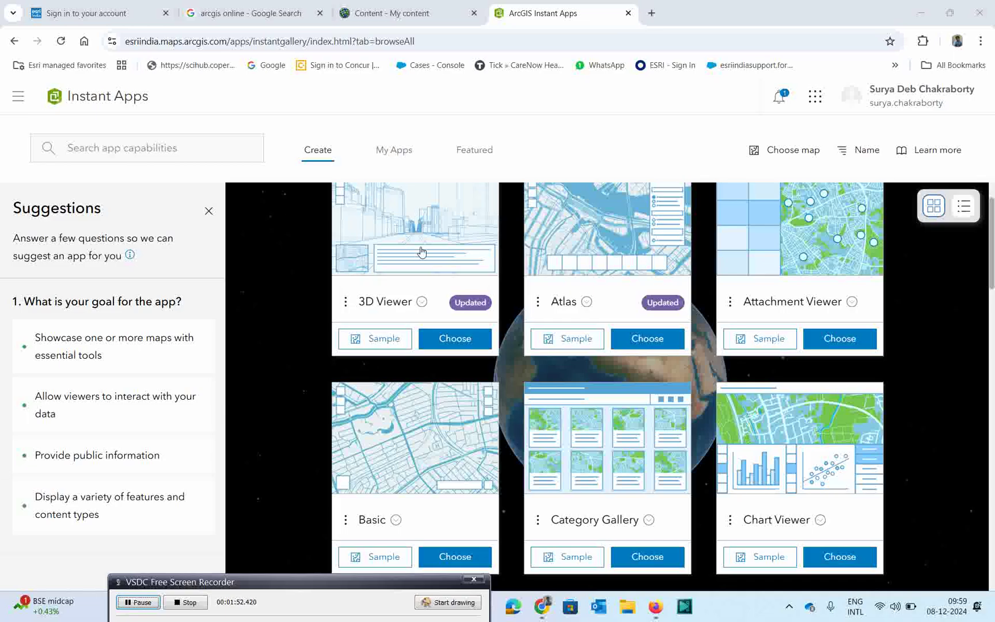
pyautogui.click(346, 304)
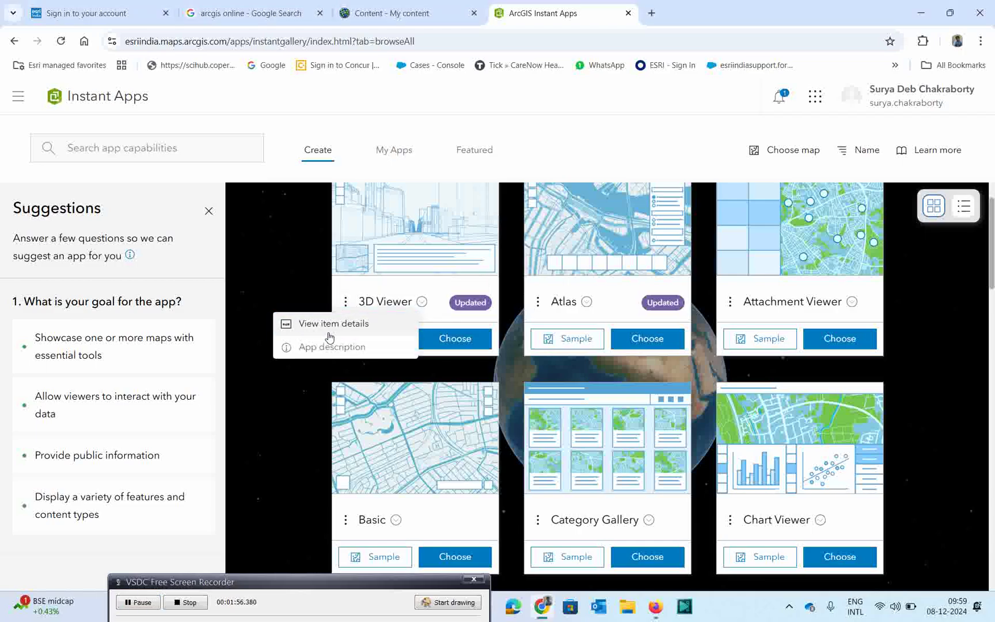
pyautogui.click(536, 305)
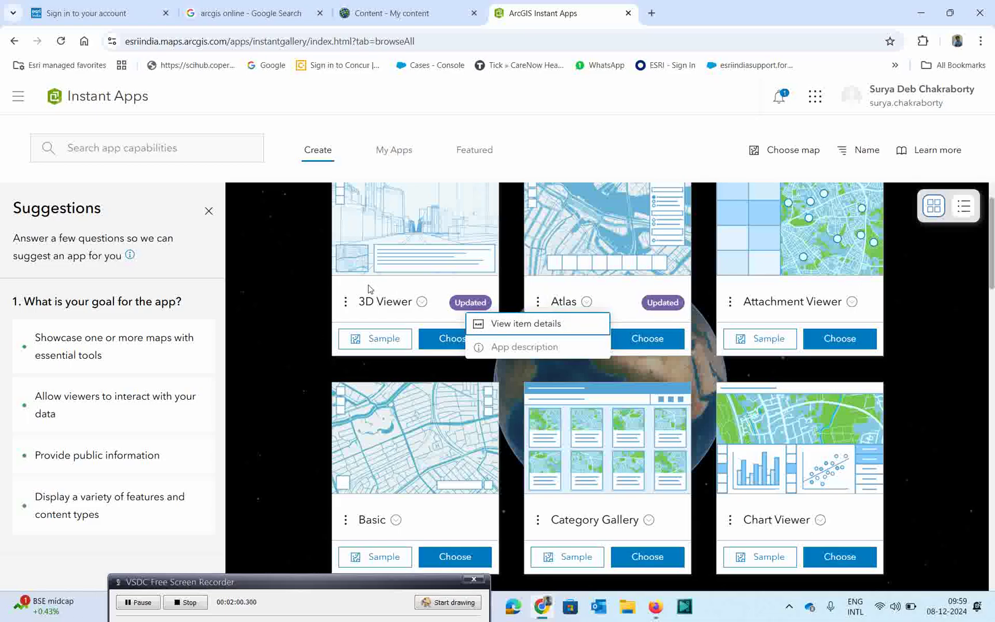
pyautogui.click(134, 605)
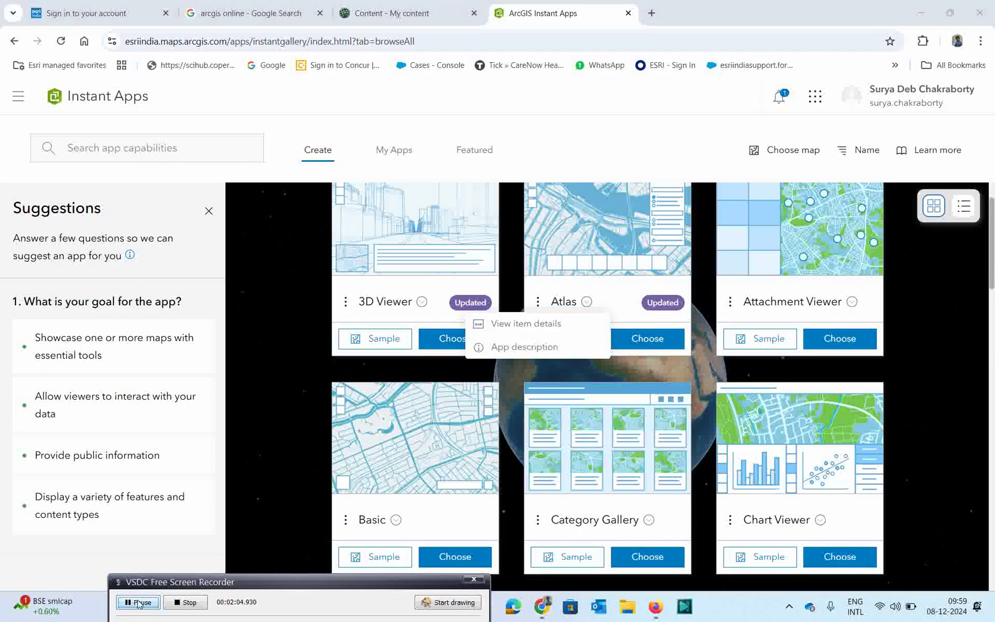
# Step: Filter the app templates by the directions capability and look through the full unfiltered gallery as well
pyautogui.click(90, 152)
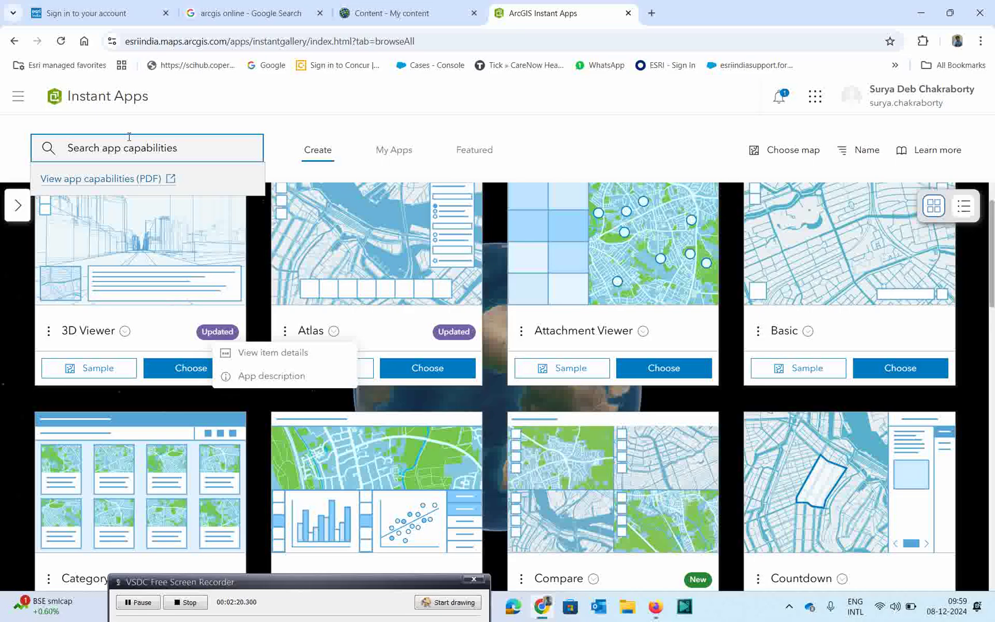
pyautogui.write('direction')
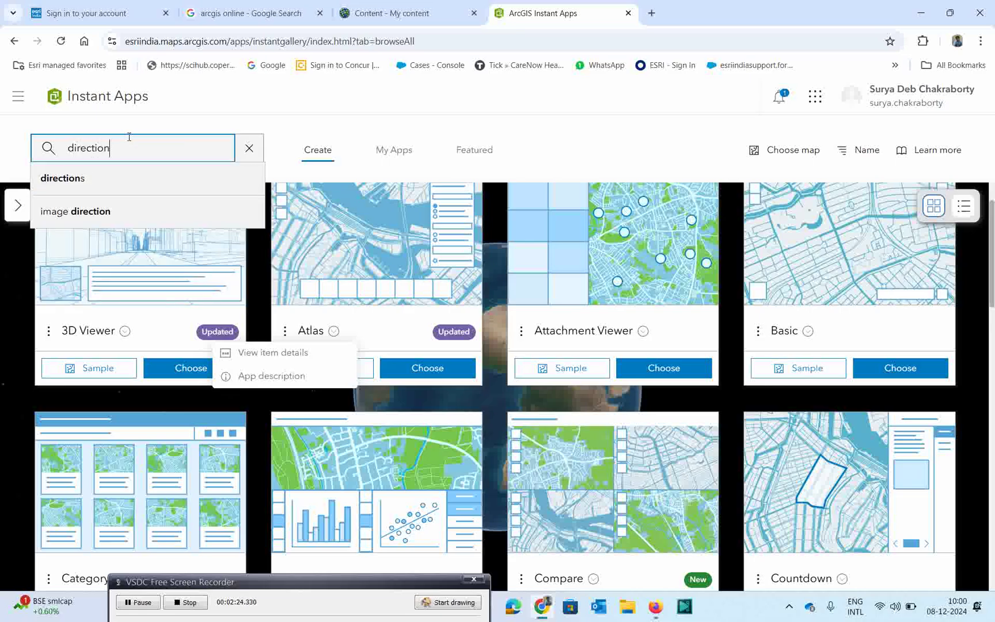
pyautogui.click(96, 180)
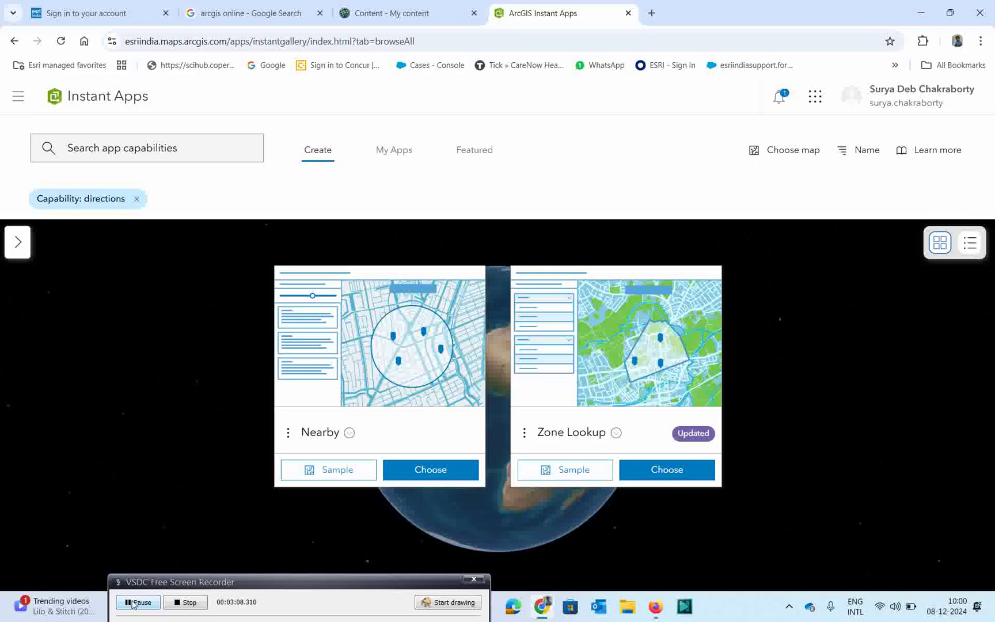
pyautogui.click(136, 601)
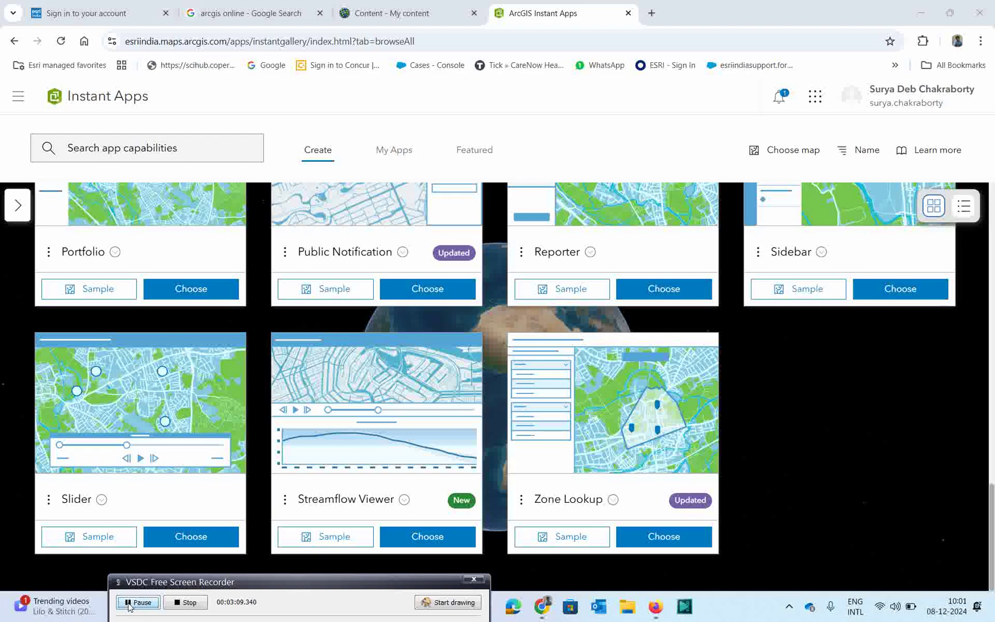
pyautogui.scroll(8, 230, 461)
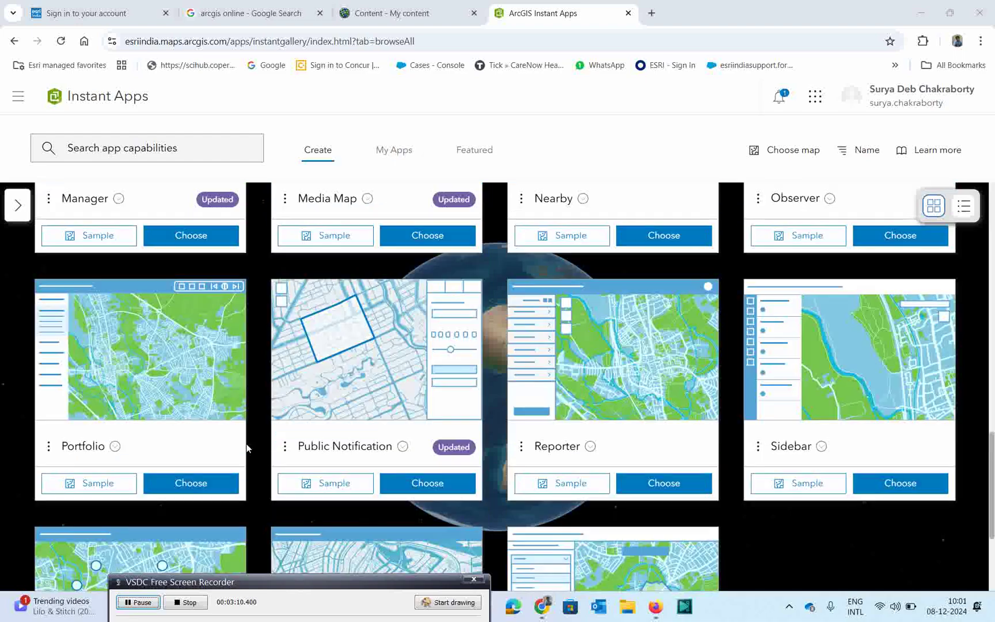
pyautogui.scroll(10, 247, 448)
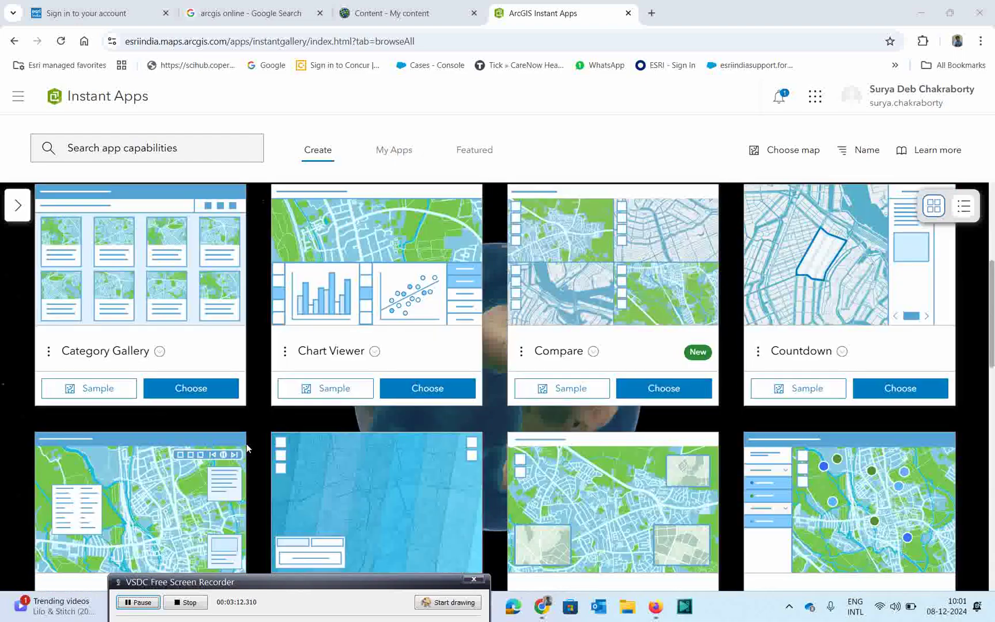
pyautogui.scroll(3, 361, 344)
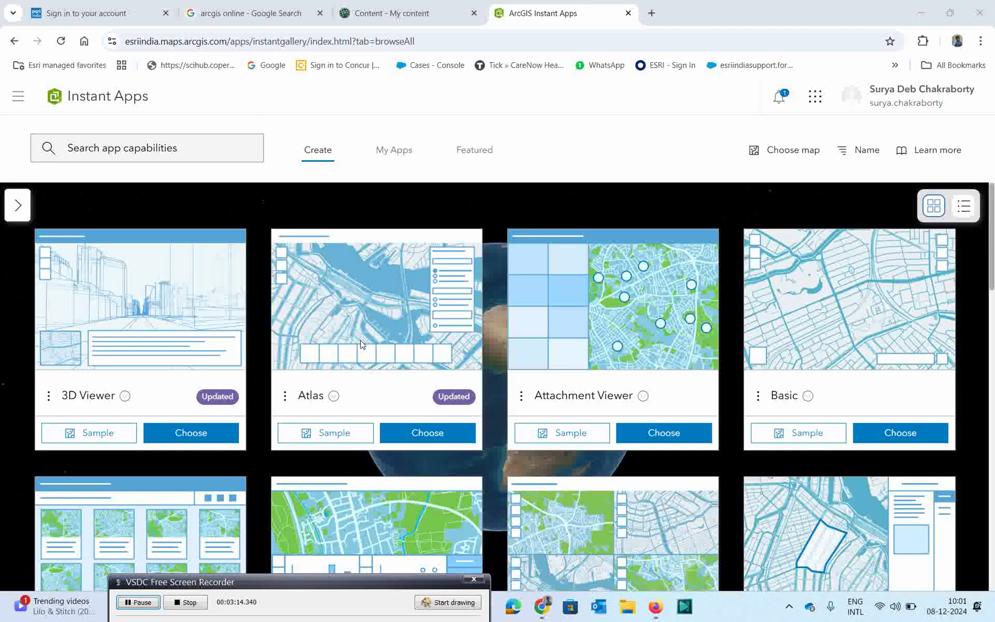
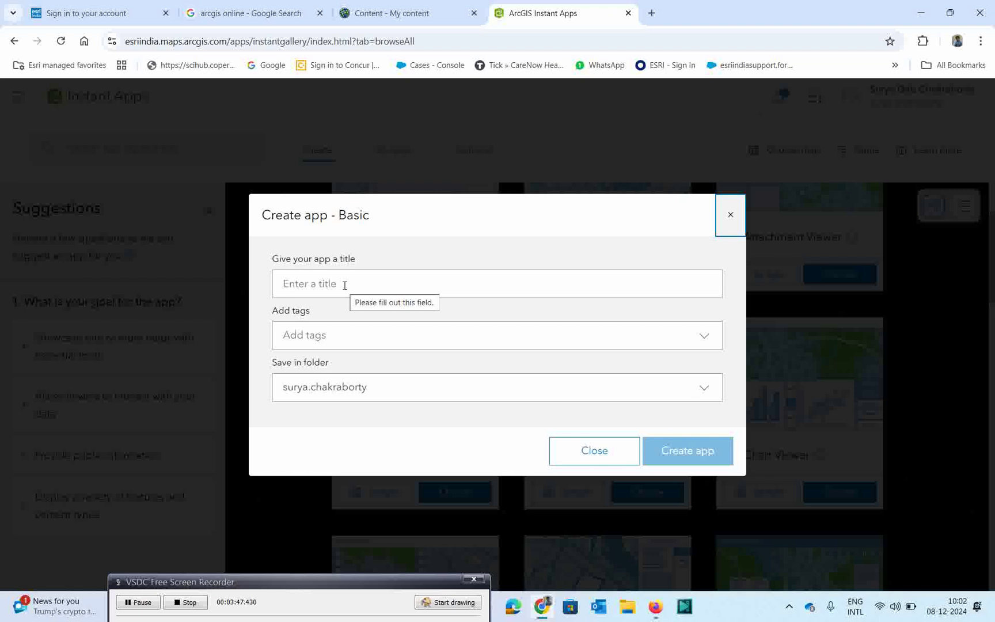
# Step: Give the new Basic app the title Demo_test_studyarea_app
pyautogui.click(344, 284)
pyautogui.write('DE')
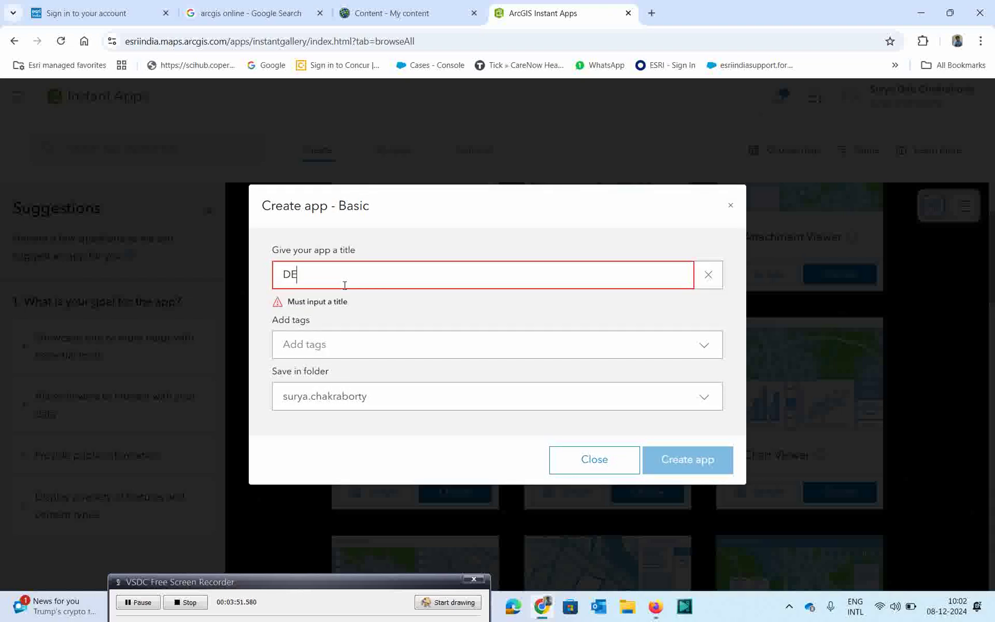
pyautogui.write('mo')
pyautogui.press('BackSpace')
pyautogui.press('BackSpace')
pyautogui.press('BackSpace')
pyautogui.press('BackSpace')
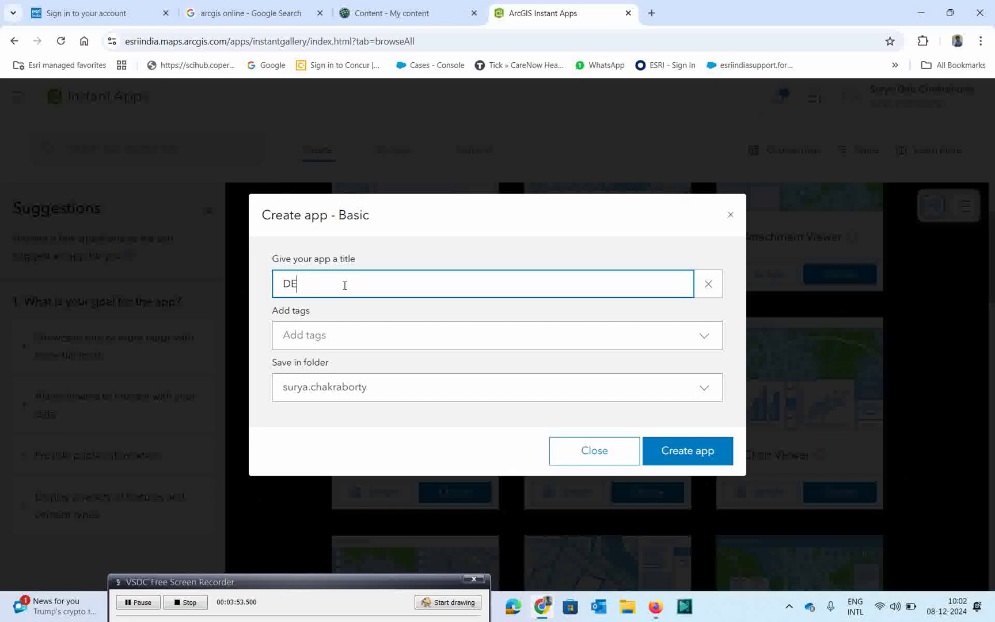
pyautogui.write('emo_test_study are')
pyautogui.press('BackSpace')
pyautogui.press('BackSpace')
pyautogui.press('BackSpace')
pyautogui.write('area')
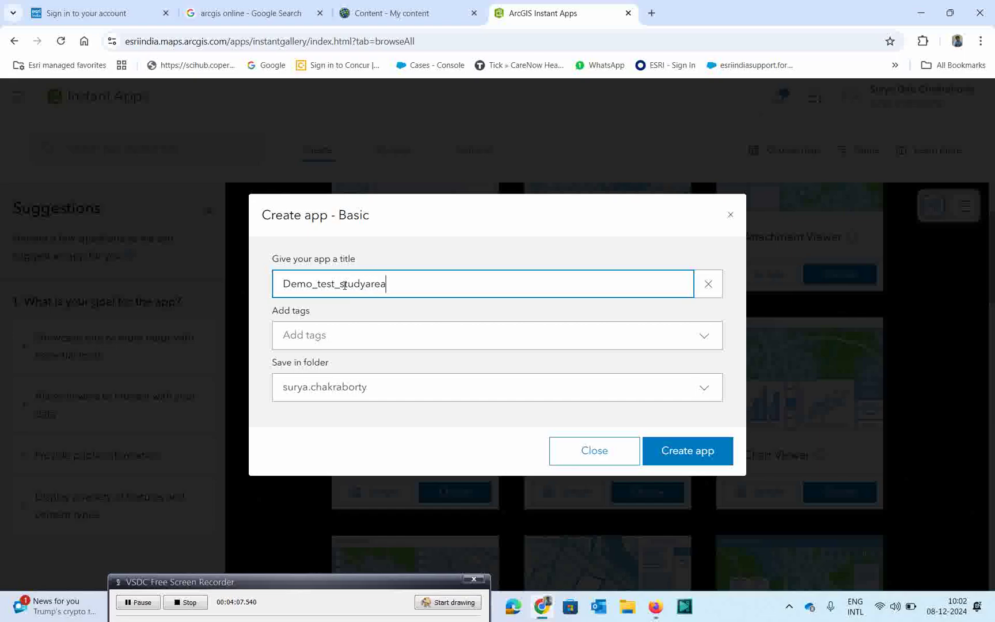
pyautogui.write('_app')
# Step: Add the tags Arkansas and Ozark Hellbender to the app and set its save folder to AGON
pyautogui.click(321, 338)
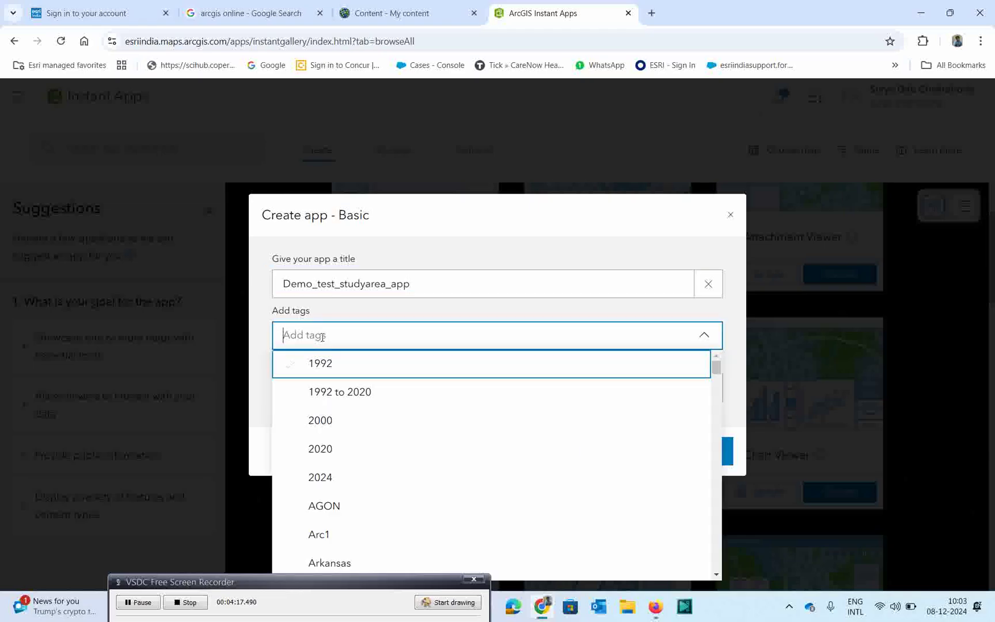
pyautogui.write('Ar')
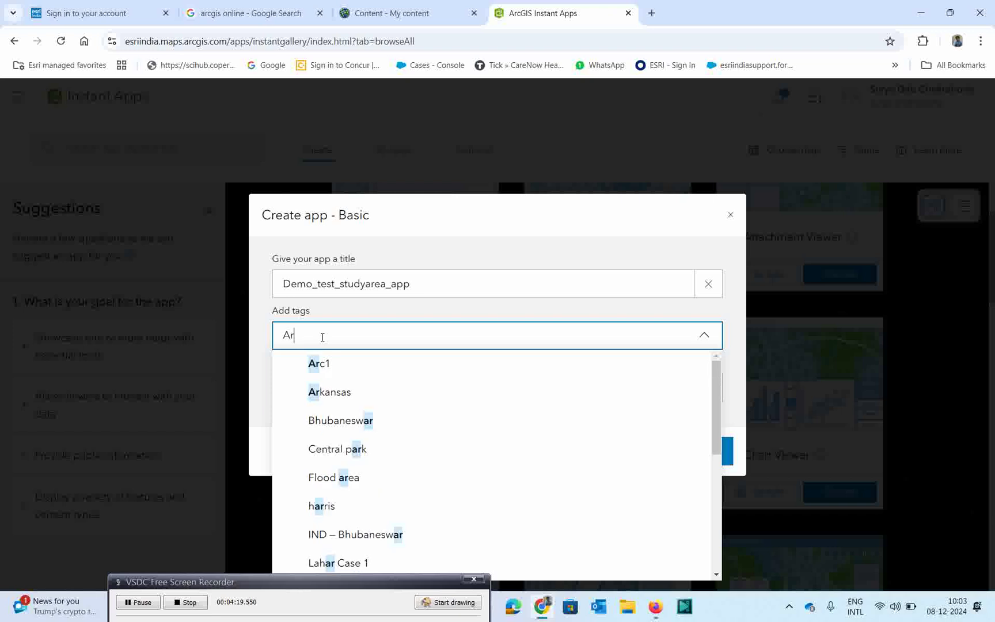
pyautogui.write('kansas')
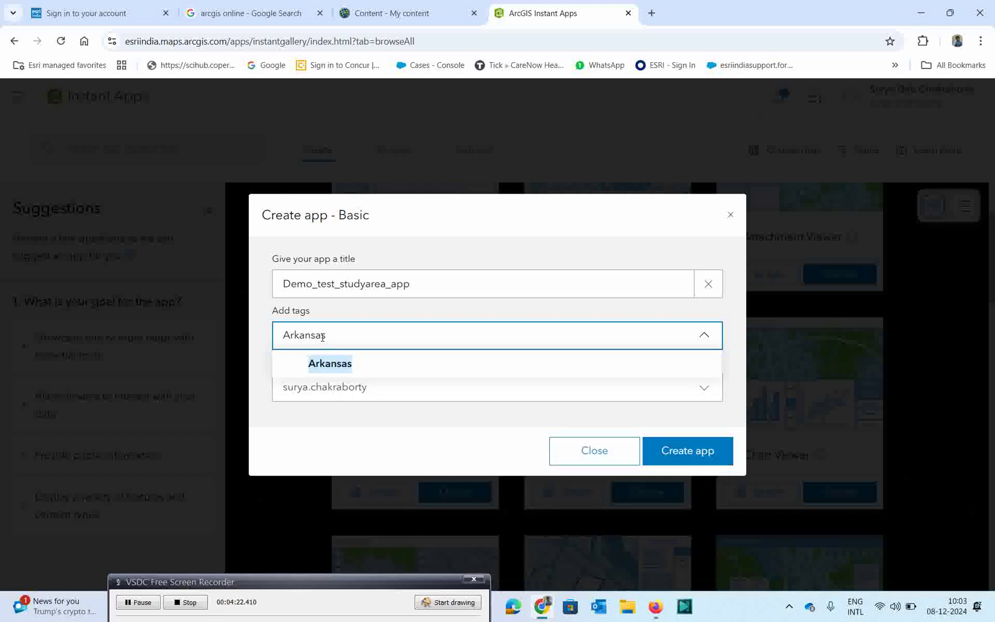
pyautogui.press('Return')
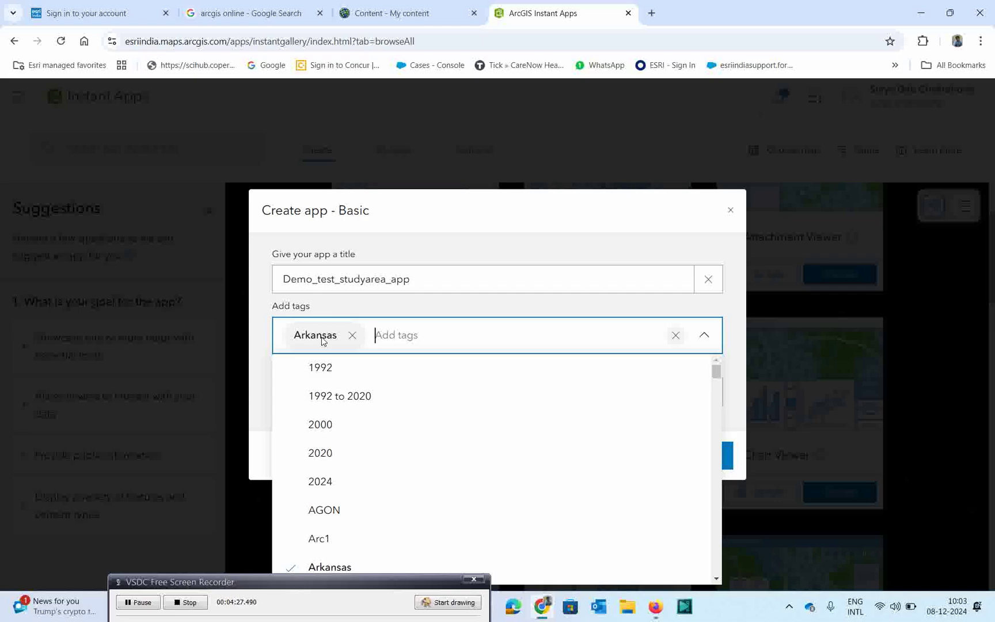
pyautogui.write('o')
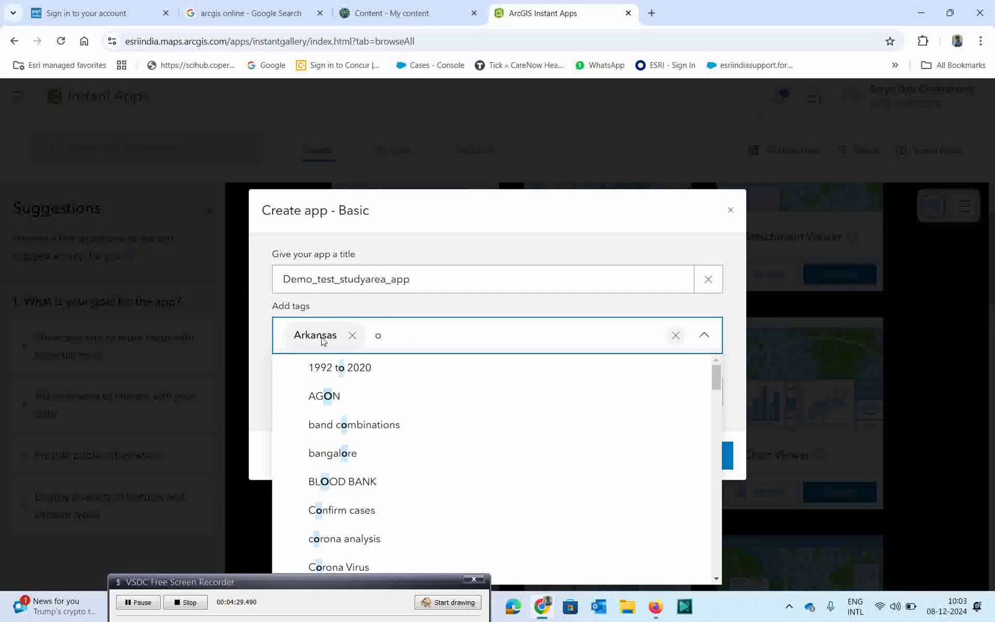
pyautogui.write('zark')
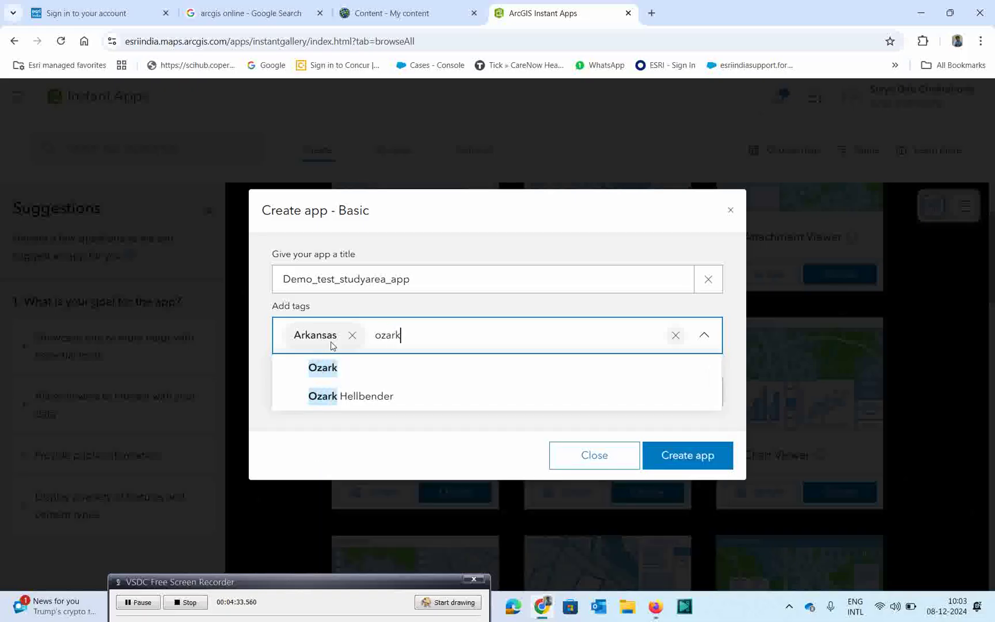
pyautogui.click(346, 406)
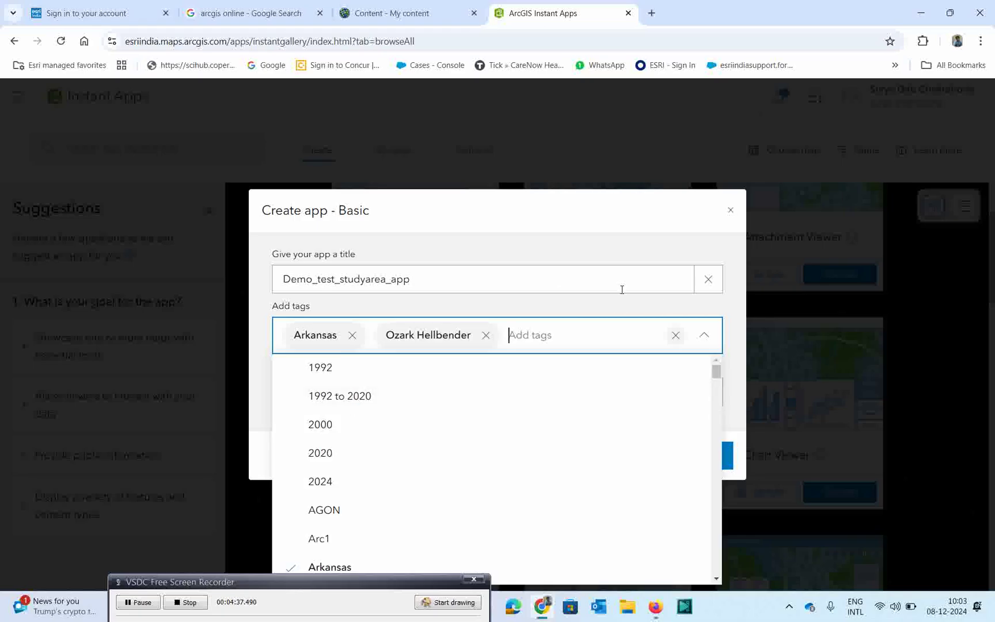
pyautogui.click(604, 301)
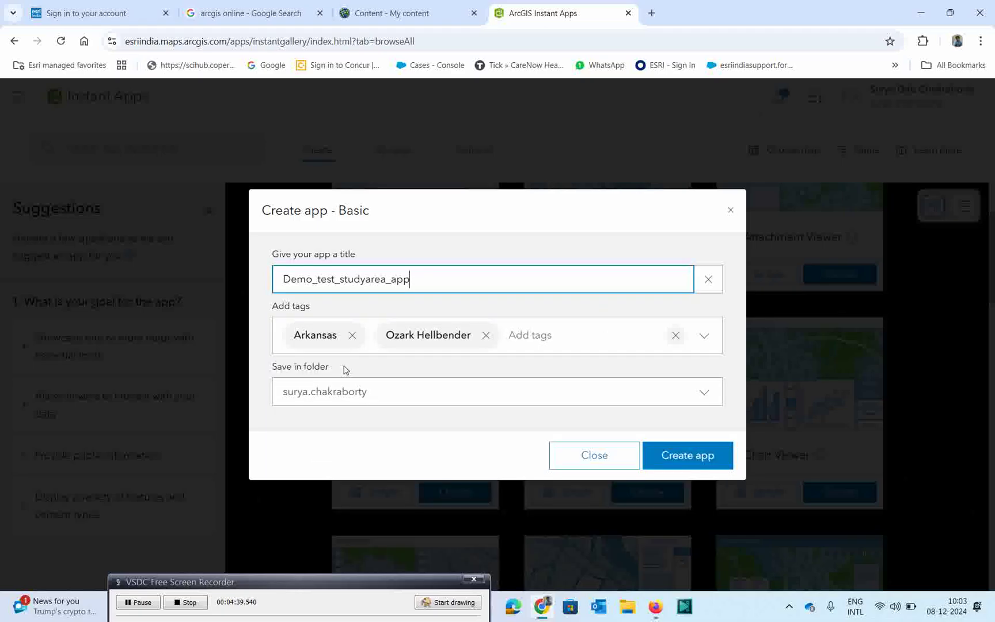
pyautogui.click(703, 394)
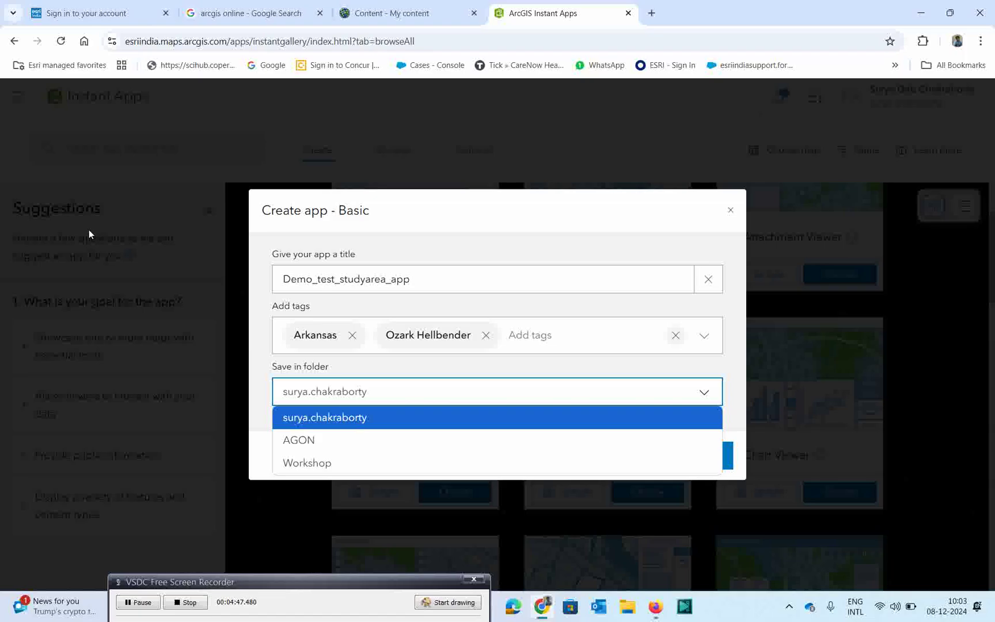
pyautogui.click(305, 446)
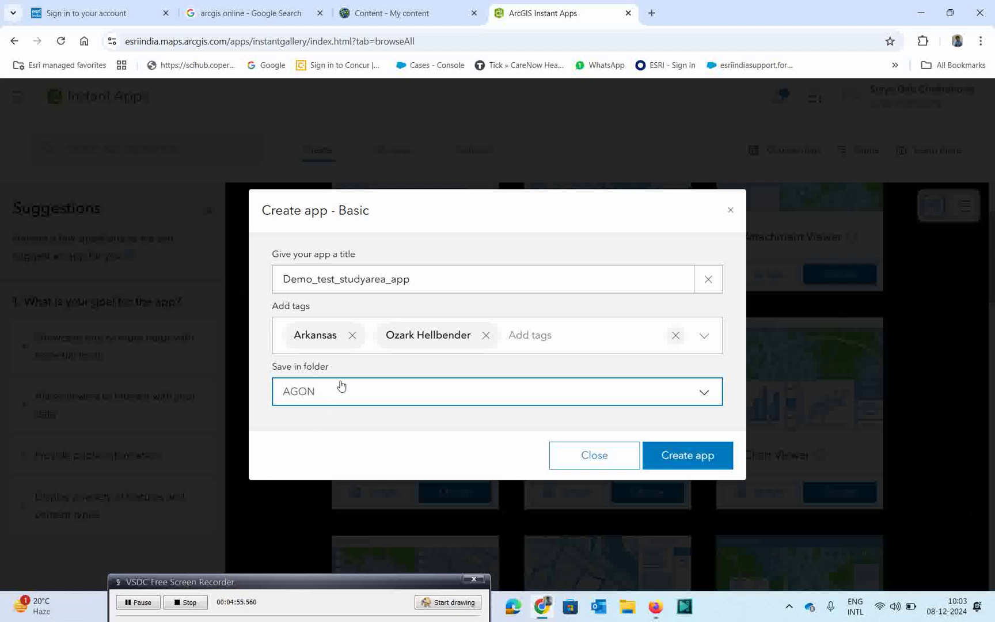
# Step: Change the app title to Arkansas_Demo_test_studyarea_app and create the app
pyautogui.click(284, 275)
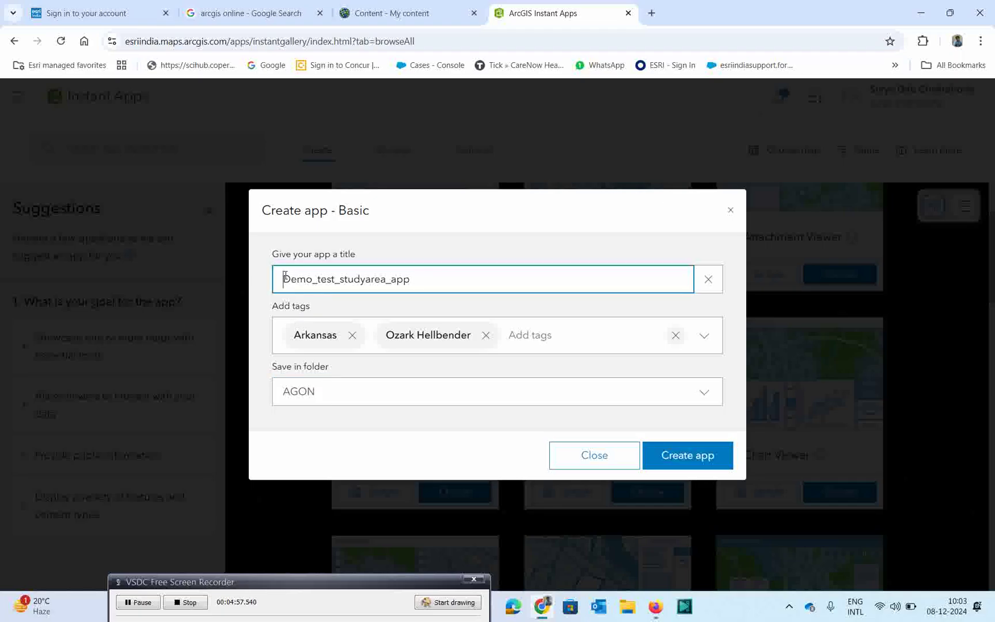
pyautogui.write('Arkansas')
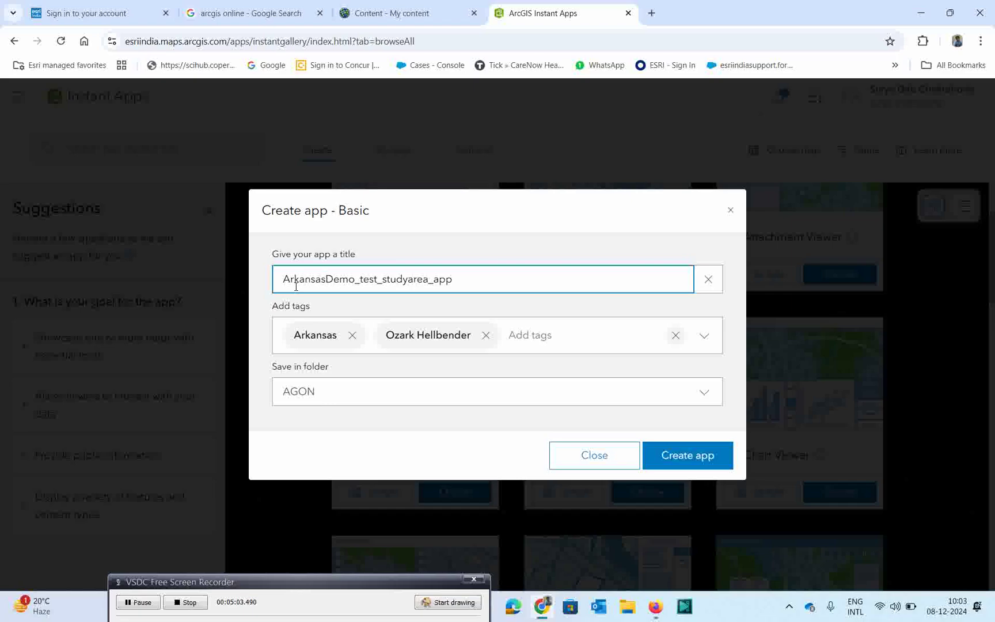
pyautogui.write('_')
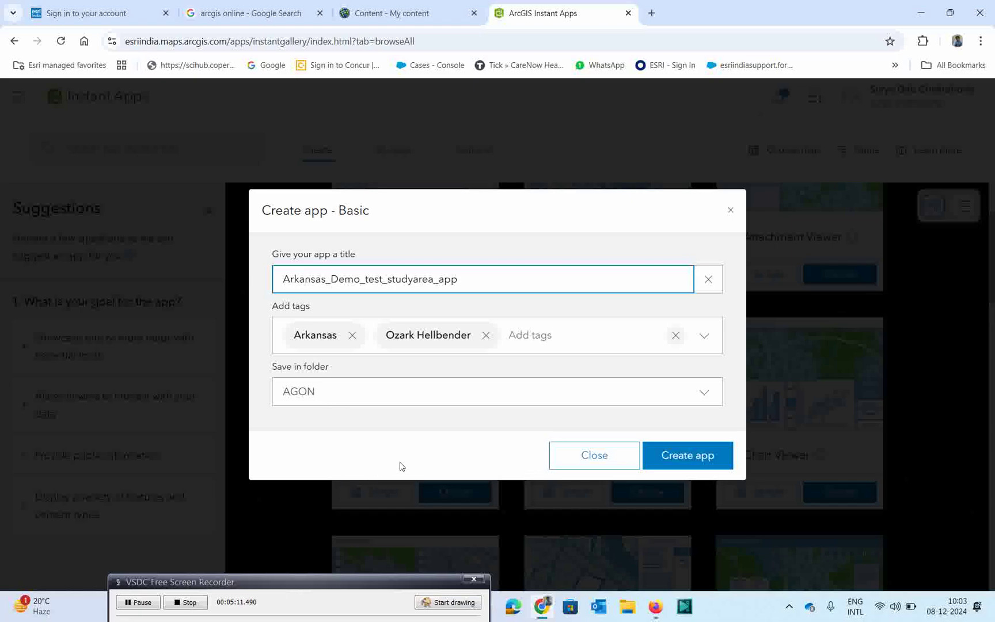
pyautogui.click(689, 460)
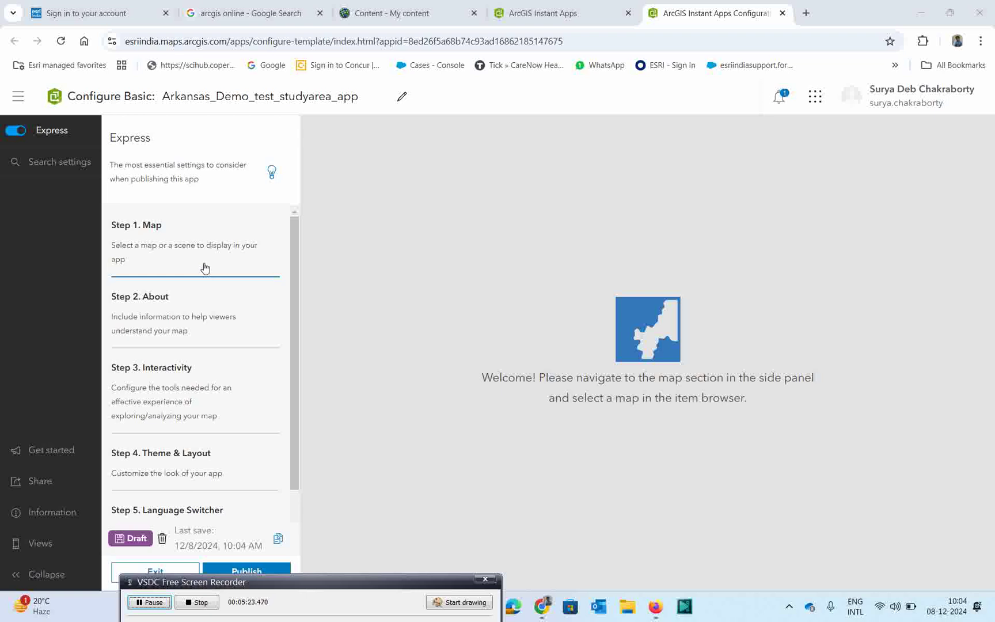
# Step: Choose the web map Arkansas study 2A_test from the account's own content as the app's map
pyautogui.click(167, 243)
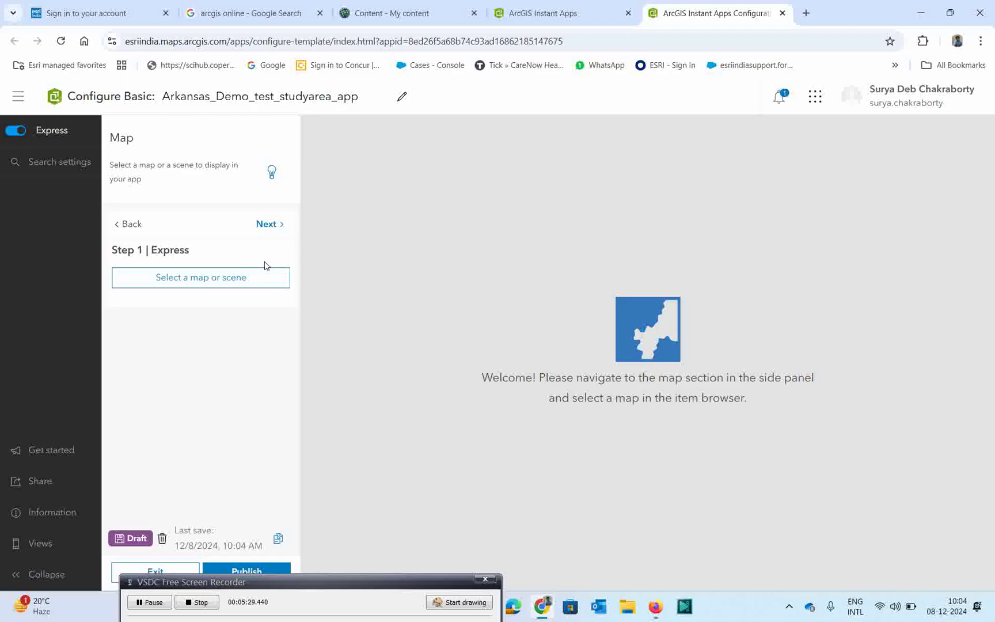
pyautogui.click(193, 288)
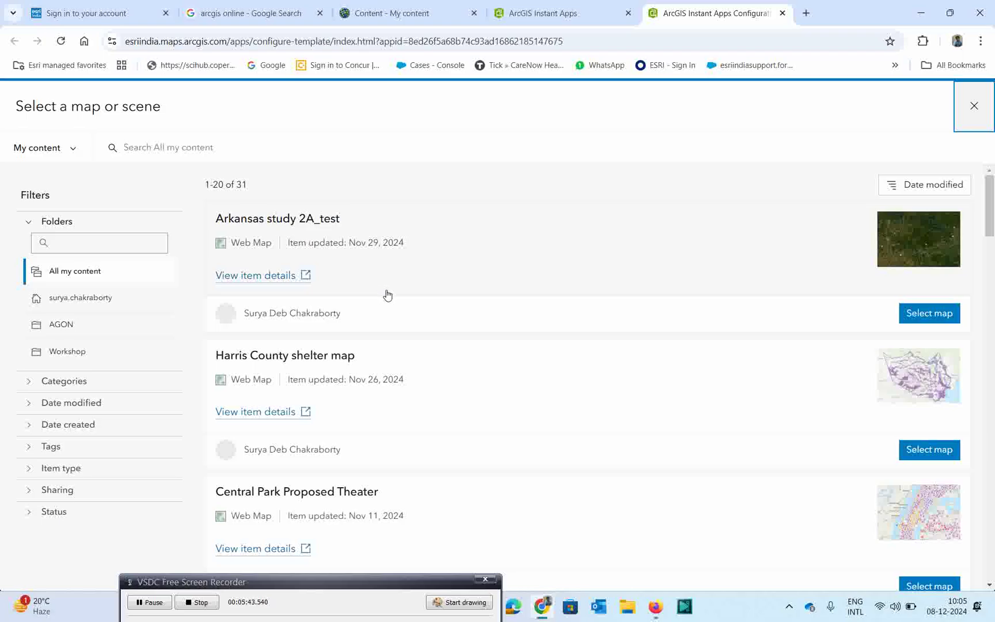
pyautogui.click(149, 605)
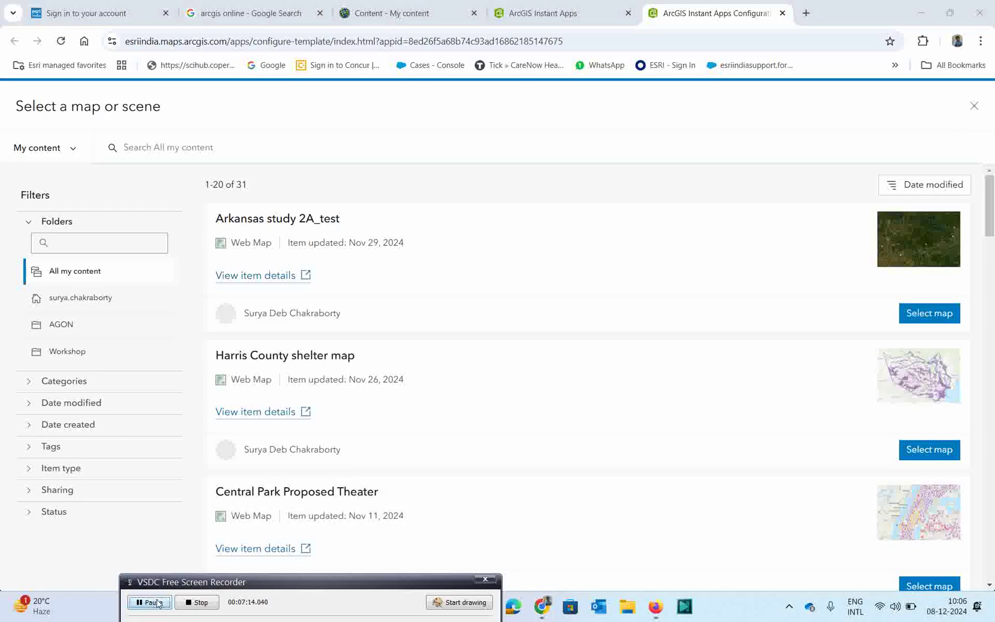
pyautogui.click(299, 228)
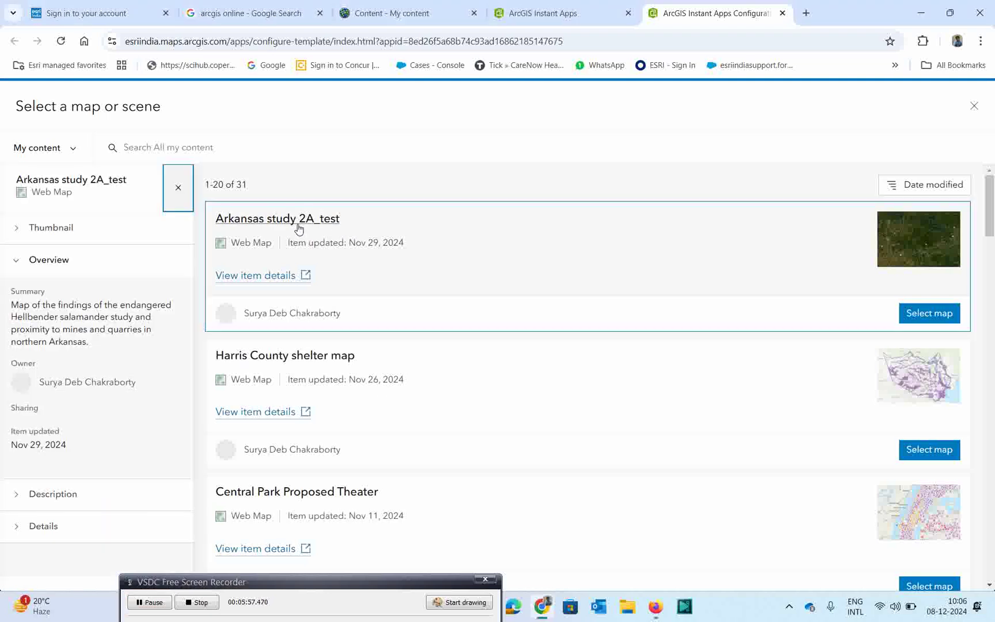
pyautogui.click(928, 315)
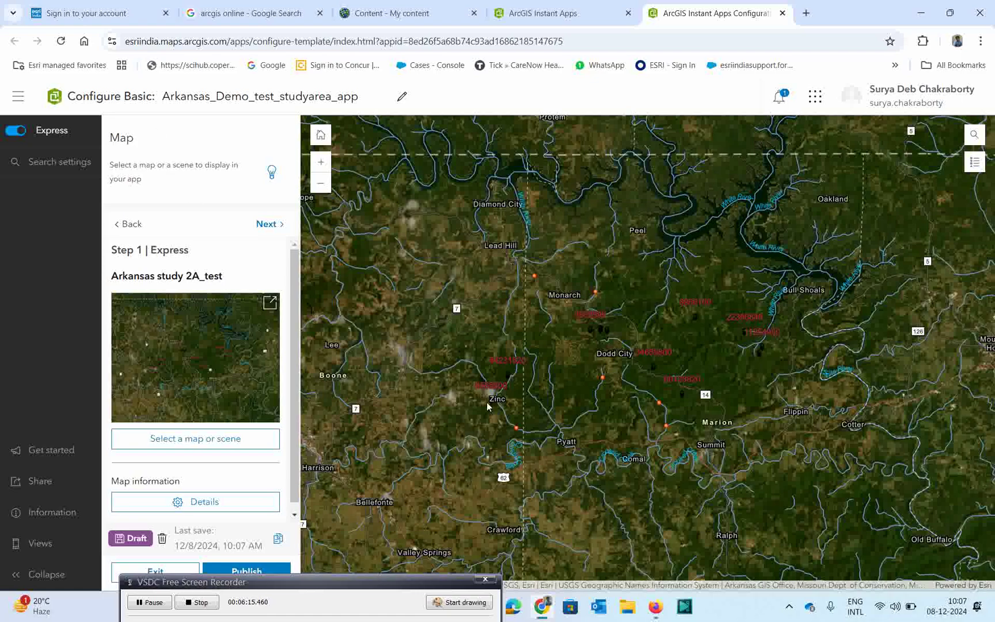
pyautogui.click(396, 308)
pyautogui.click(149, 602)
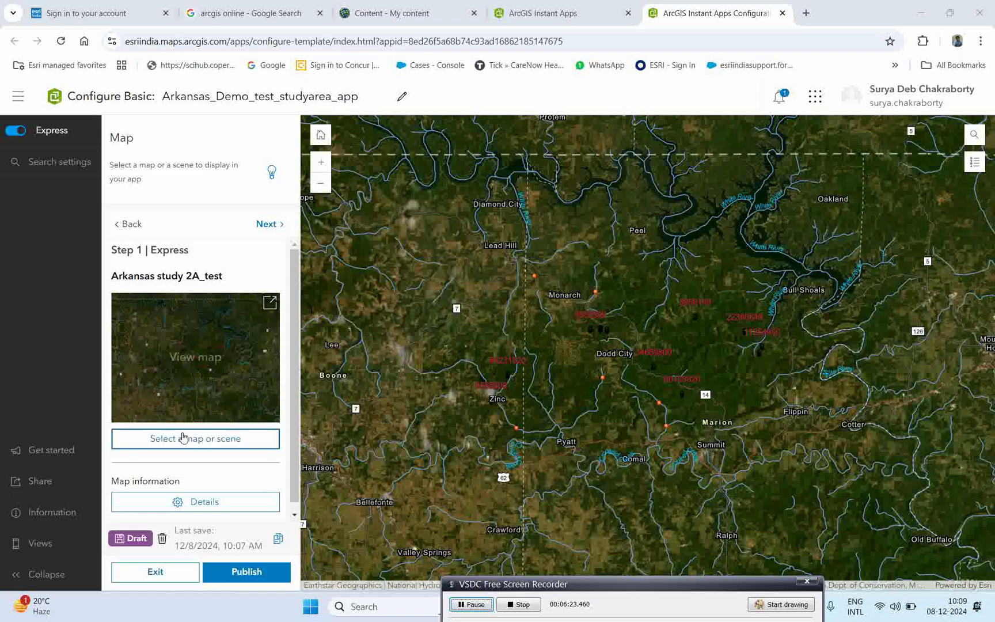
# Step: Go on to the About settings and review the text alternative for the map
pyautogui.click(262, 225)
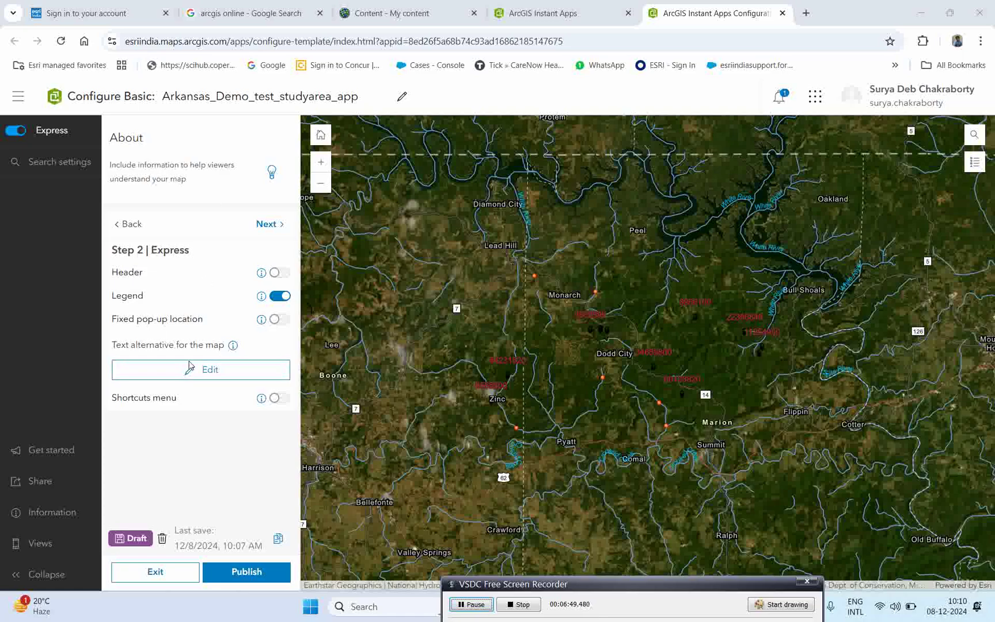
pyautogui.click(203, 373)
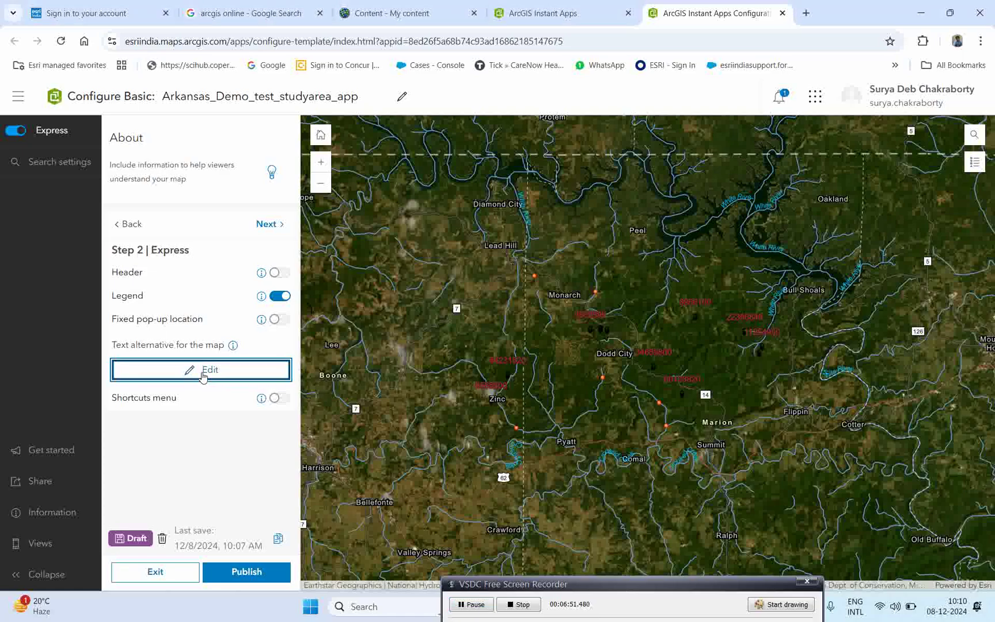
pyautogui.click(450, 342)
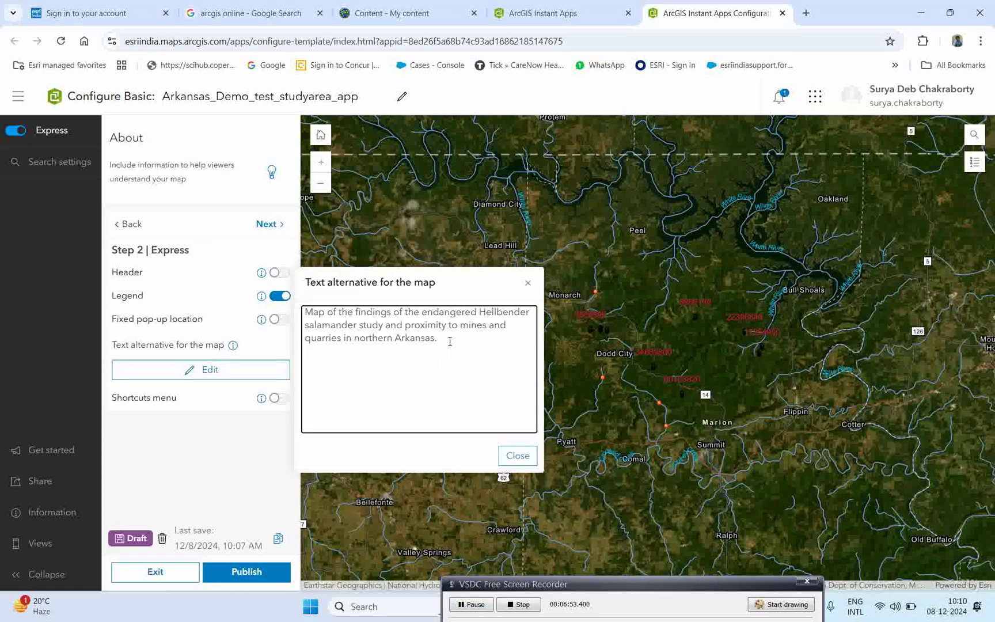
pyautogui.write('yyy')
pyautogui.press('BackSpace')
pyautogui.press('BackSpace')
pyautogui.click(518, 456)
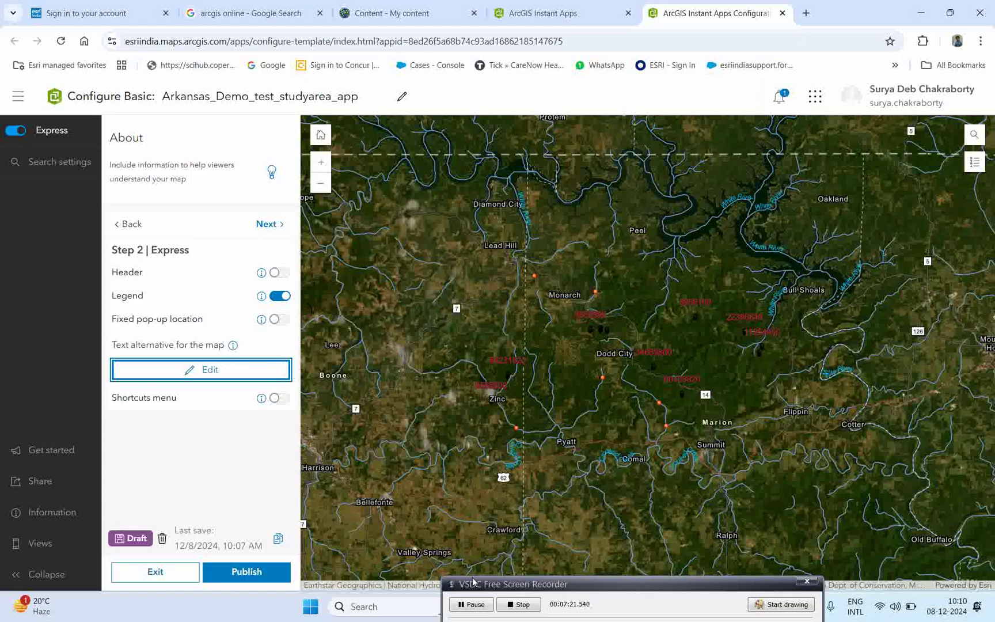
pyautogui.click(464, 609)
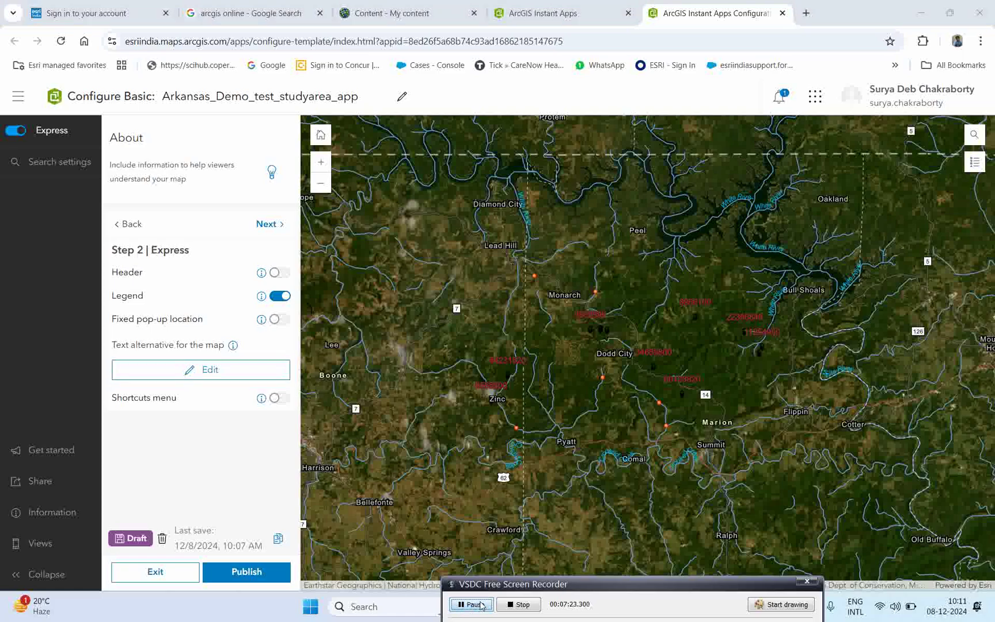
# Step: Go on to the Interactivity settings and enable All sources in the search configuration
pyautogui.click(276, 229)
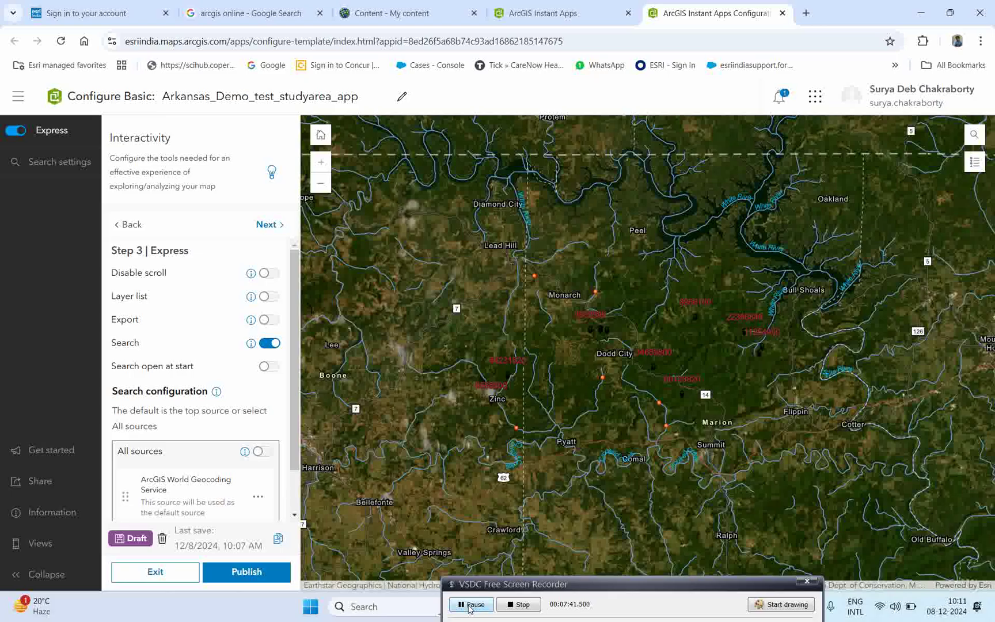
pyautogui.scroll(-1, 196, 375)
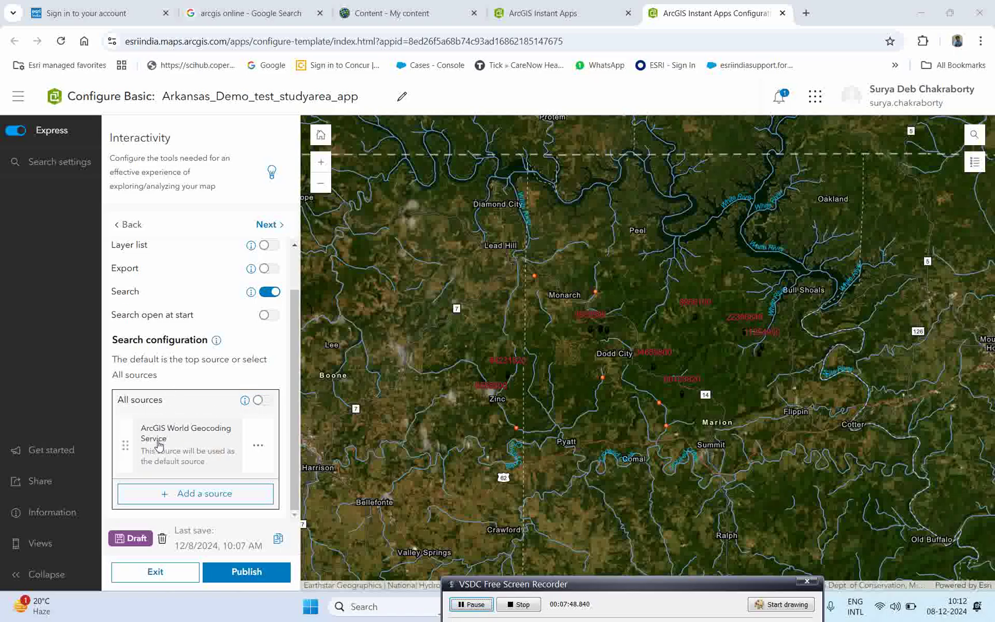
pyautogui.click(261, 400)
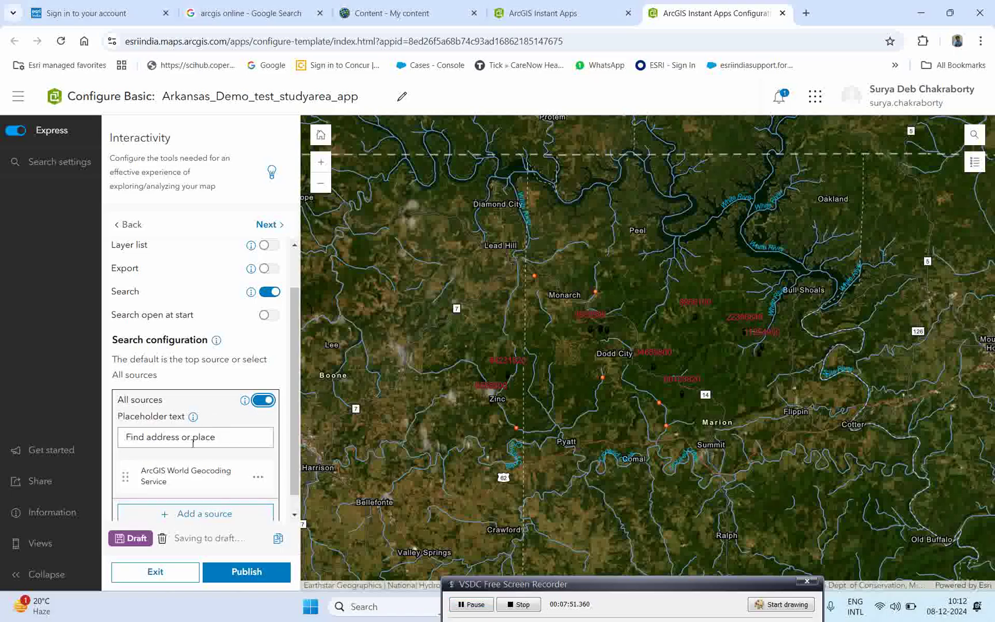
pyautogui.scroll(-1, 193, 442)
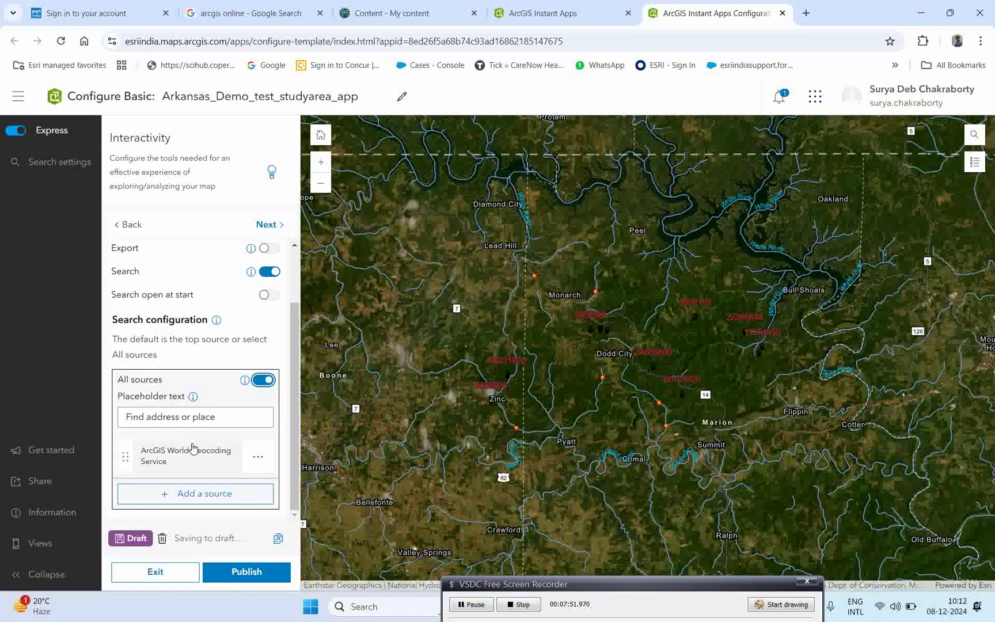
pyautogui.click(258, 459)
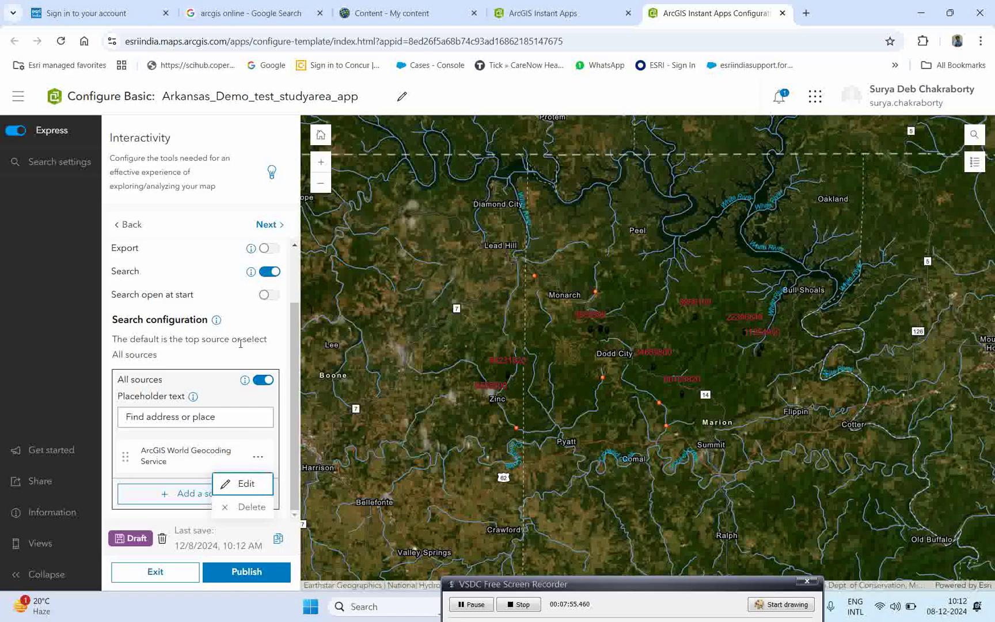
pyautogui.click(219, 468)
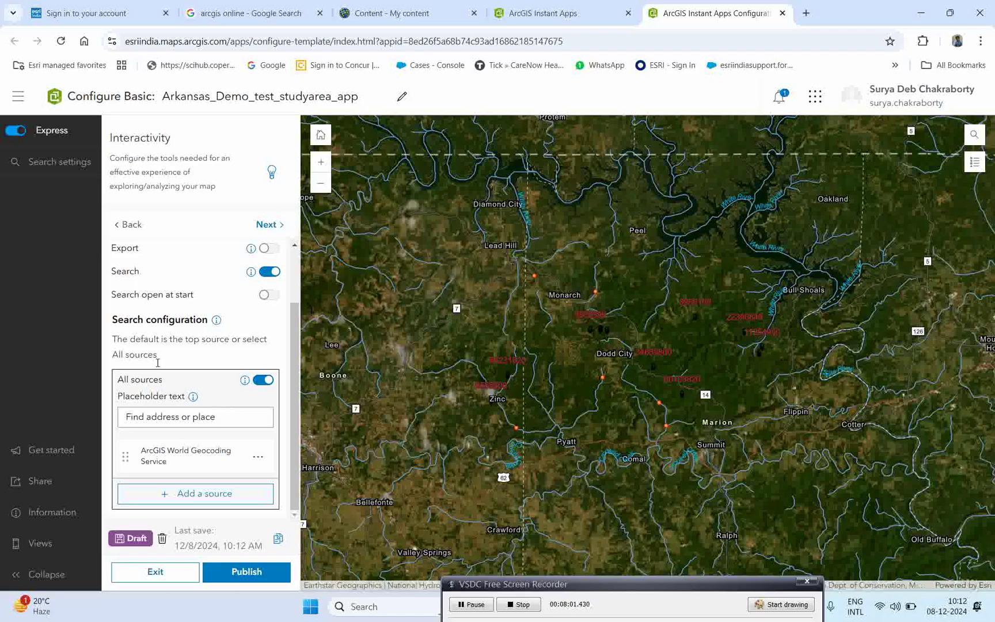
# Step: Try out the Disable scroll and Layer list options, switching each one on and back off
pyautogui.scroll(2, 224, 341)
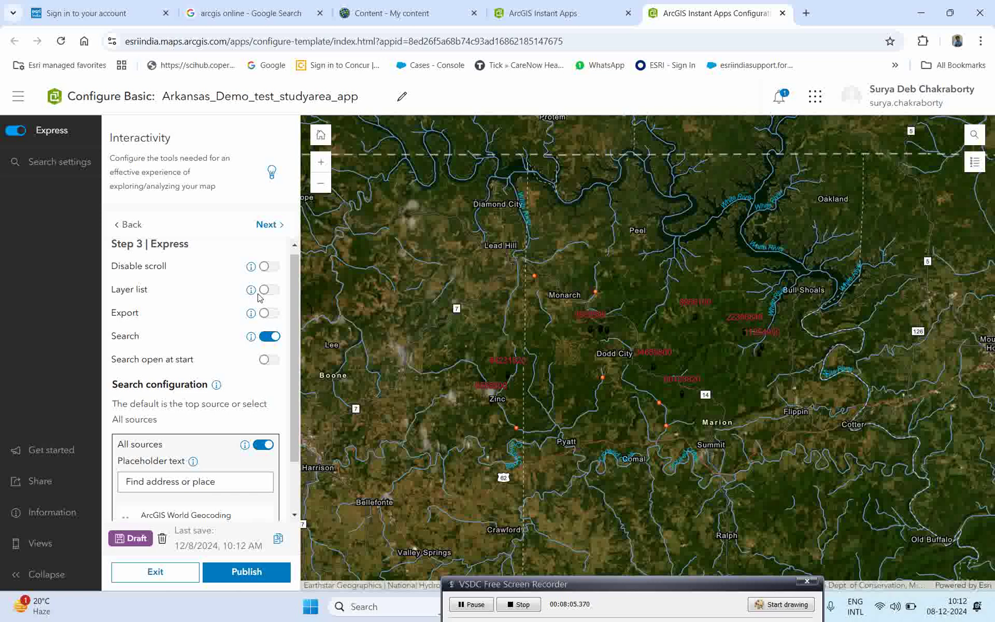
pyautogui.click(265, 267)
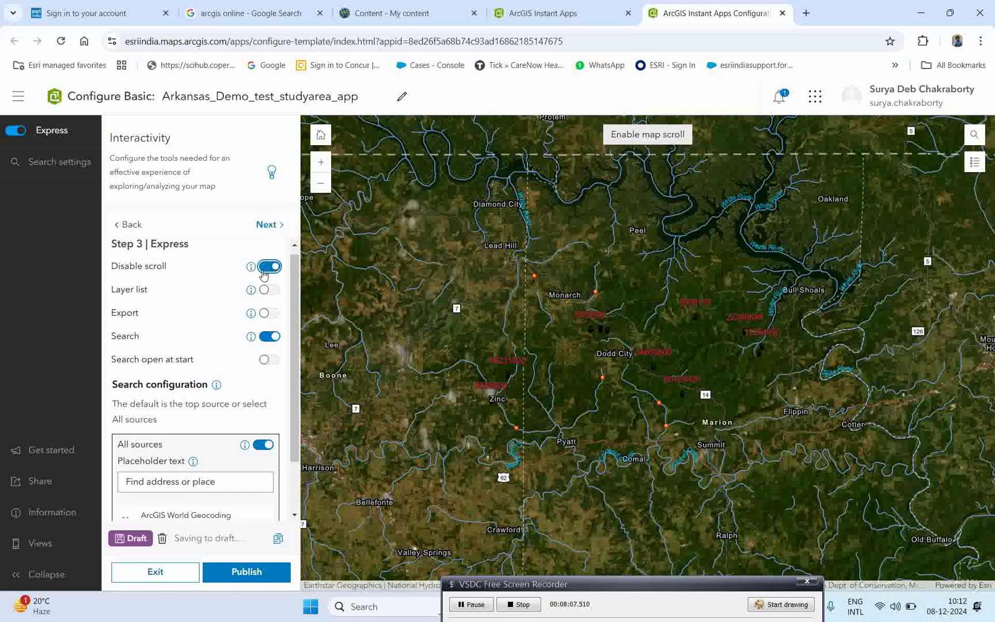
pyautogui.click(265, 268)
pyautogui.click(269, 292)
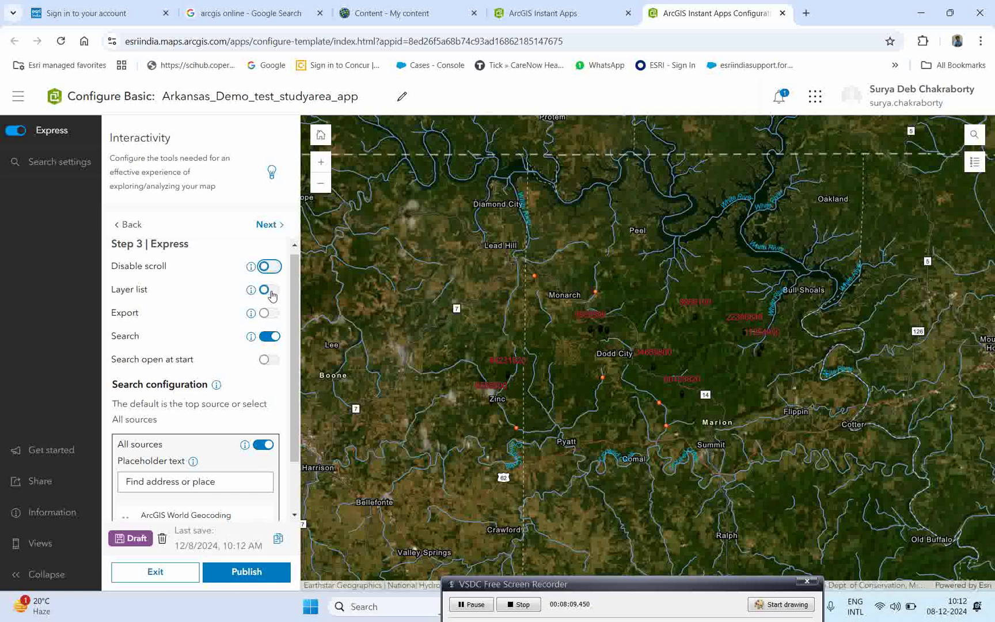
pyautogui.click(271, 291)
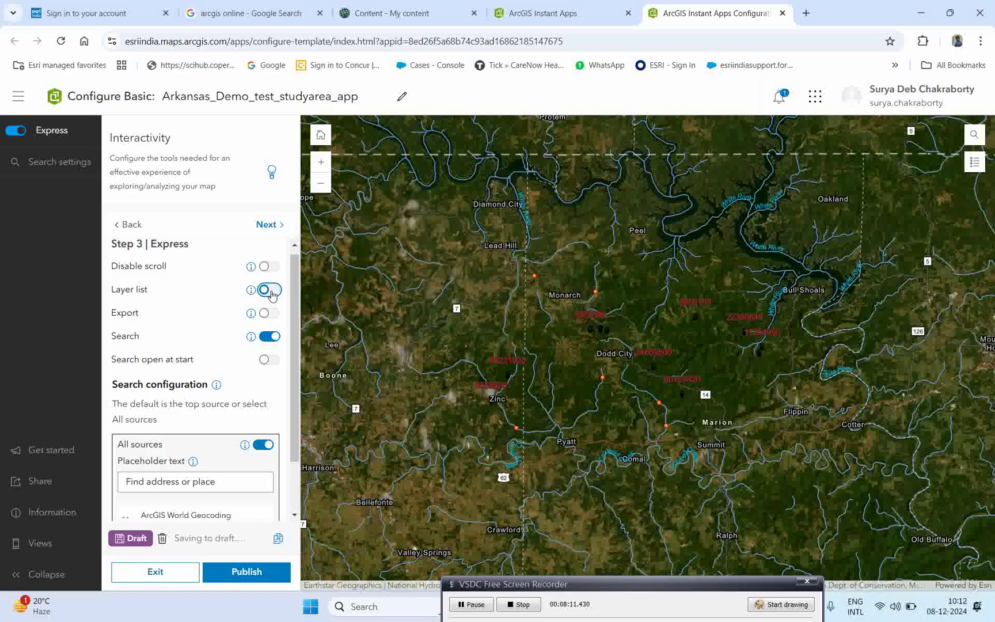
# Step: Try out the Export option in the Interactivity settings, switching it on and back off twice
pyautogui.click(273, 314)
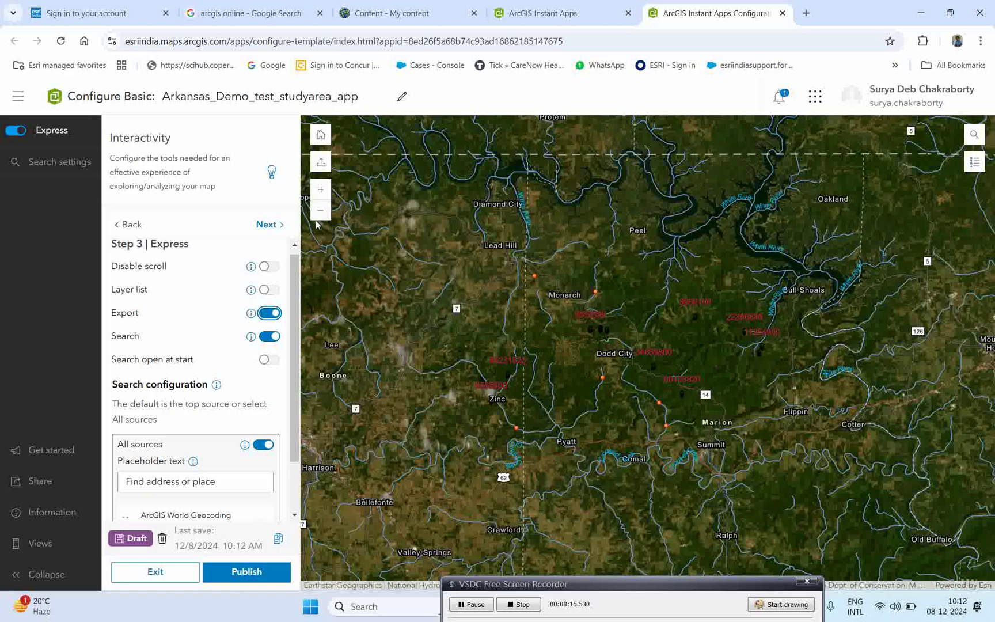
pyautogui.click(269, 316)
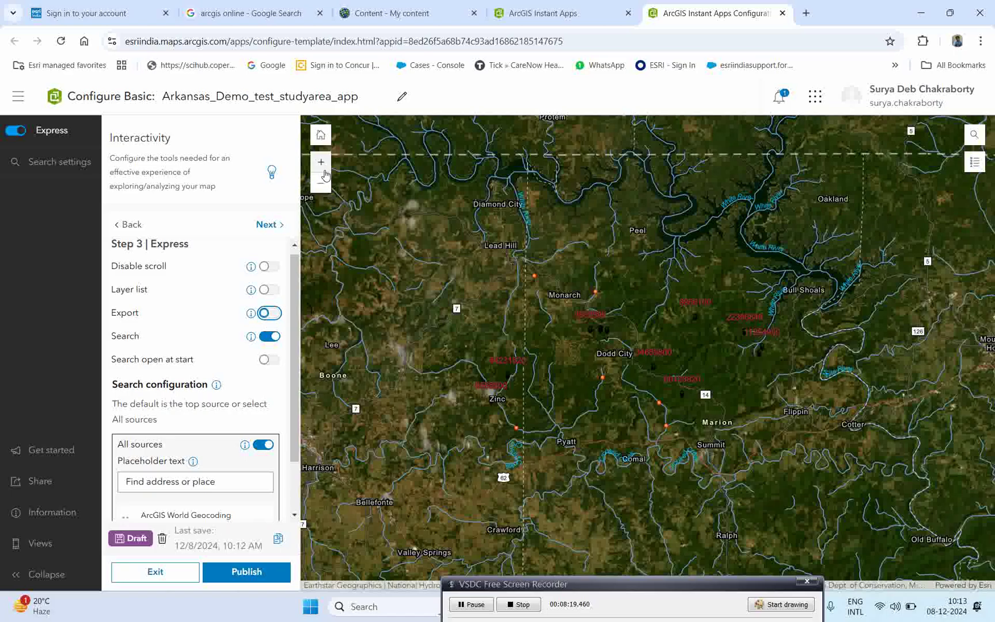
pyautogui.click(271, 316)
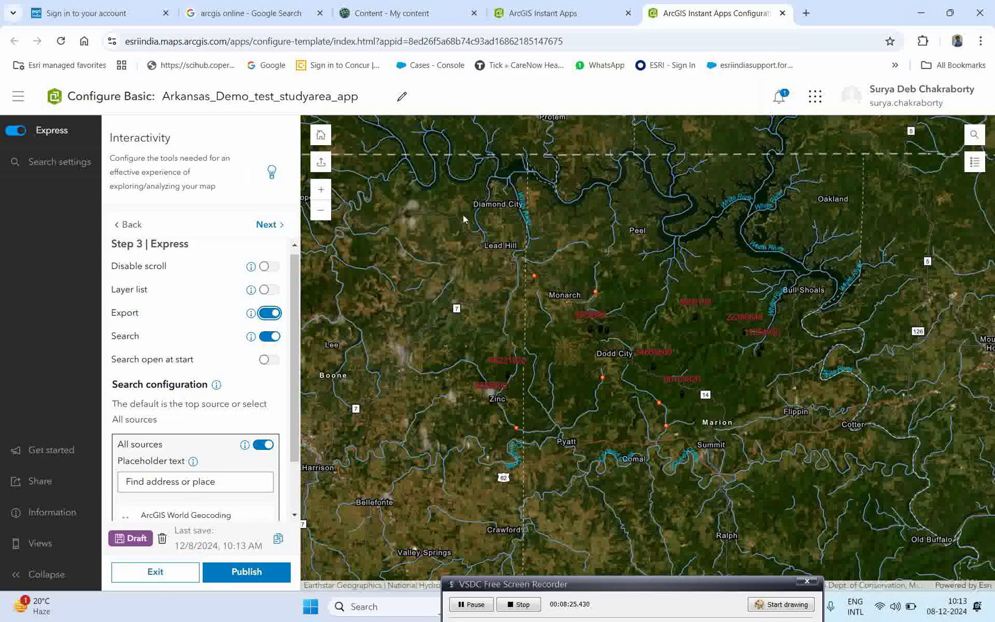
pyautogui.click(270, 313)
# Step: Enable the Layer list option and check the layers it offers on the map preview
pyautogui.click(270, 290)
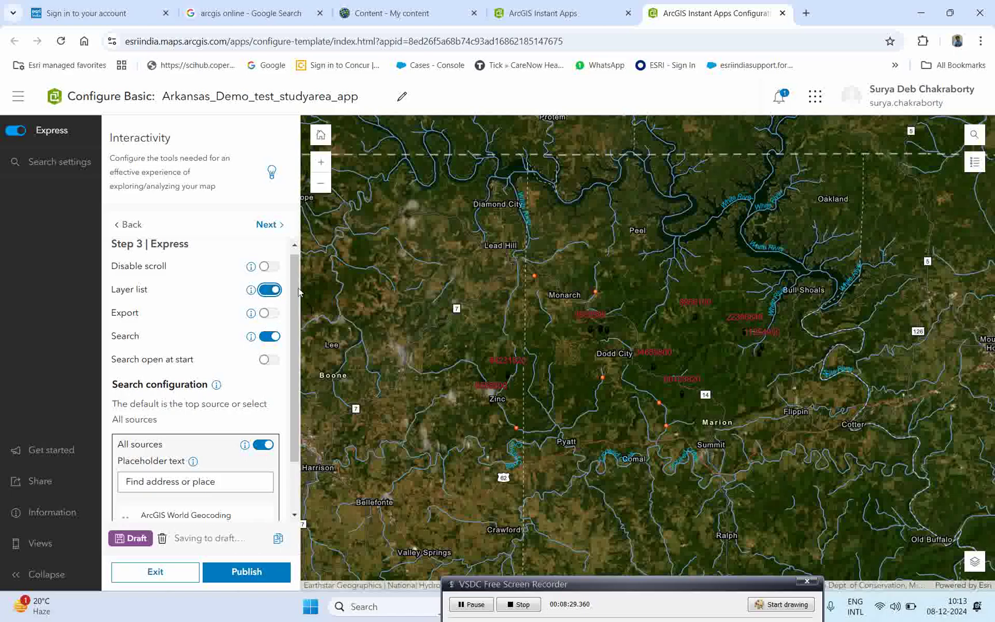
pyautogui.click(264, 291)
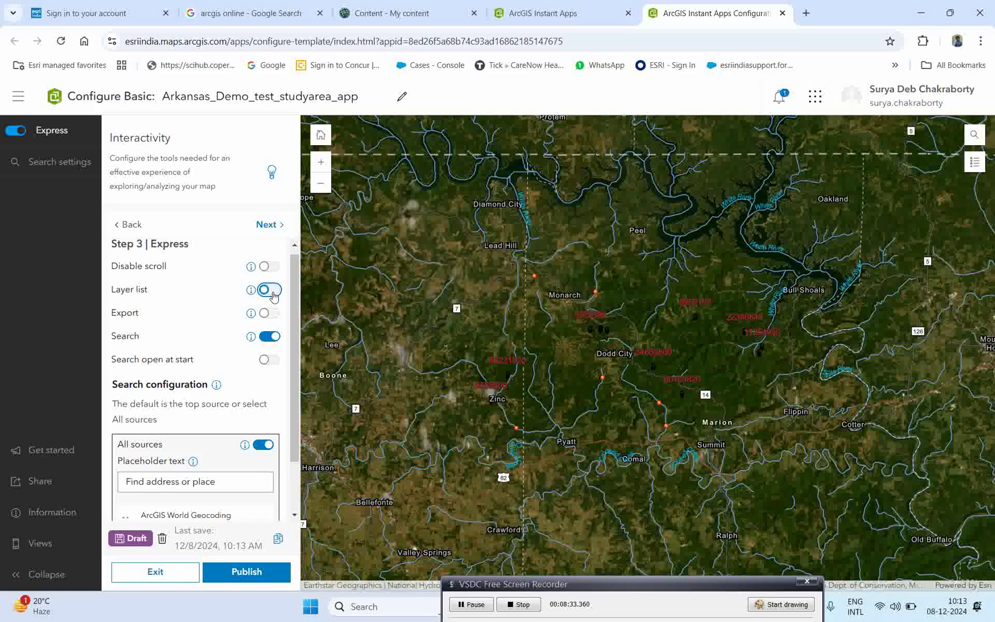
pyautogui.click(271, 292)
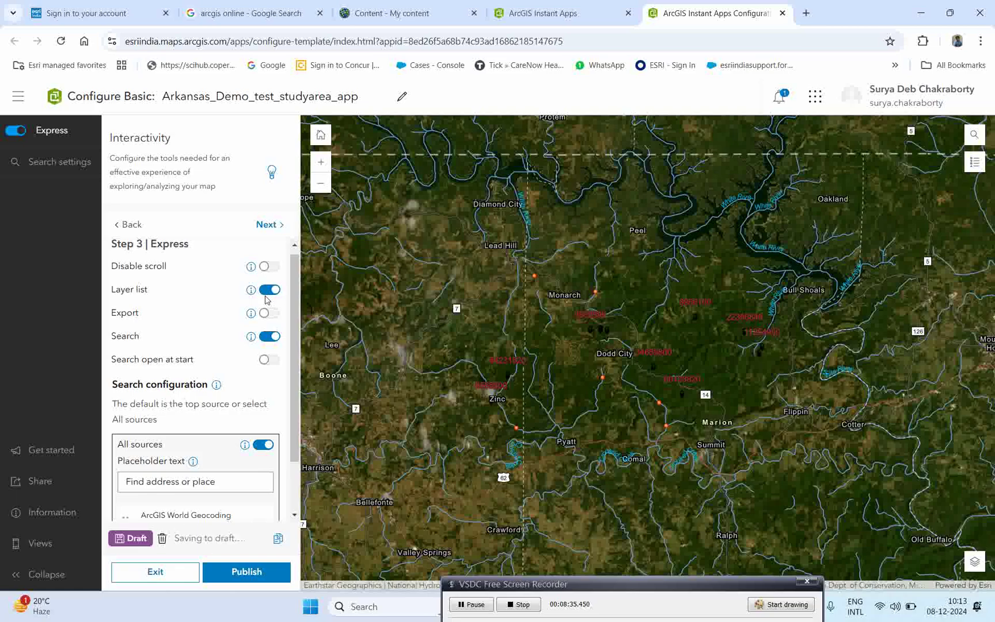
pyautogui.click(974, 561)
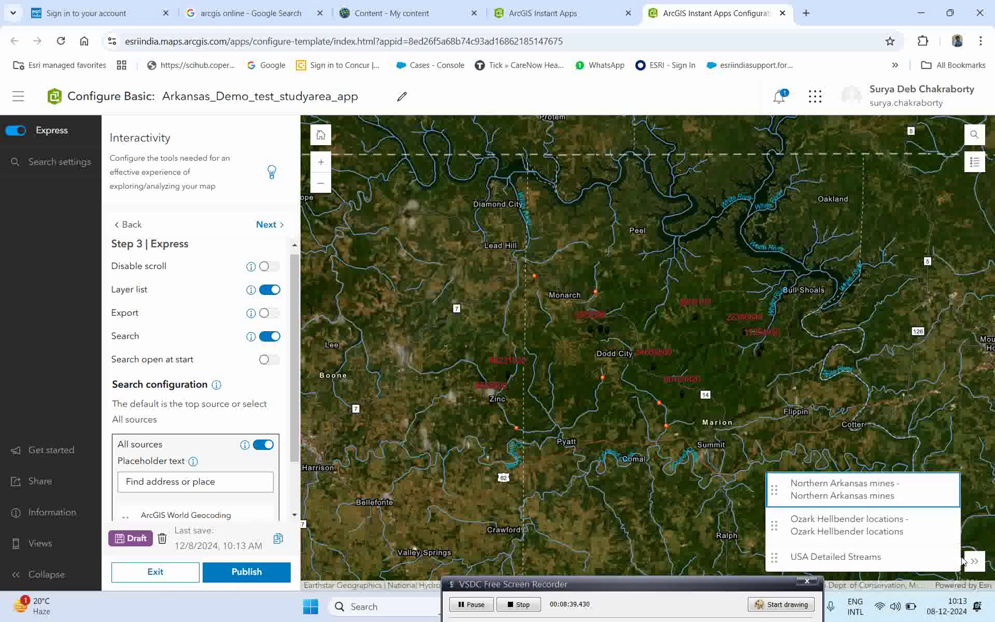
pyautogui.click(974, 563)
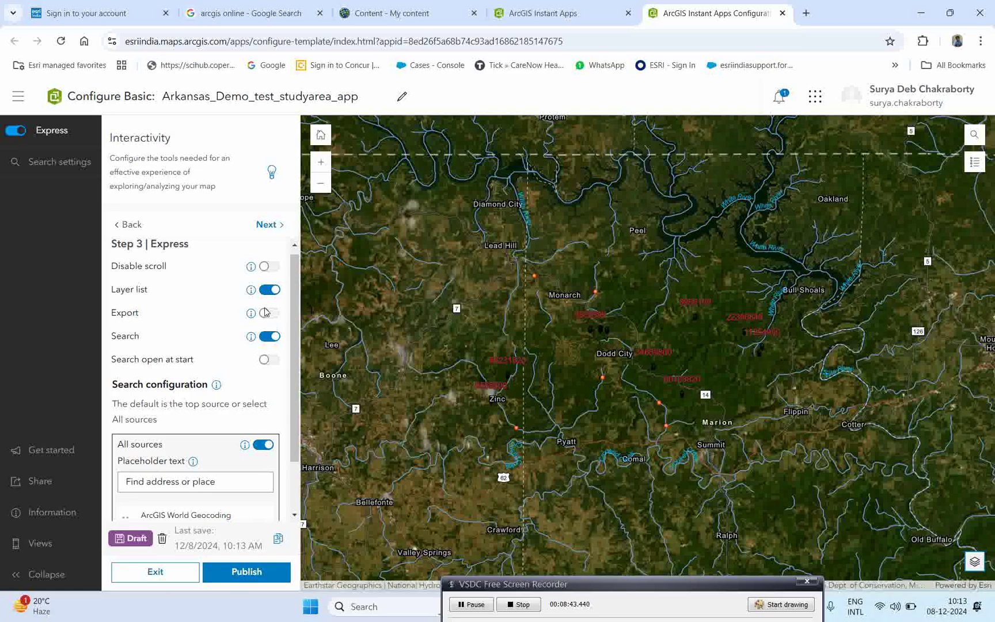
# Step: Try out Disable scroll and Export one after the other, switching each on and back off
pyautogui.click(270, 268)
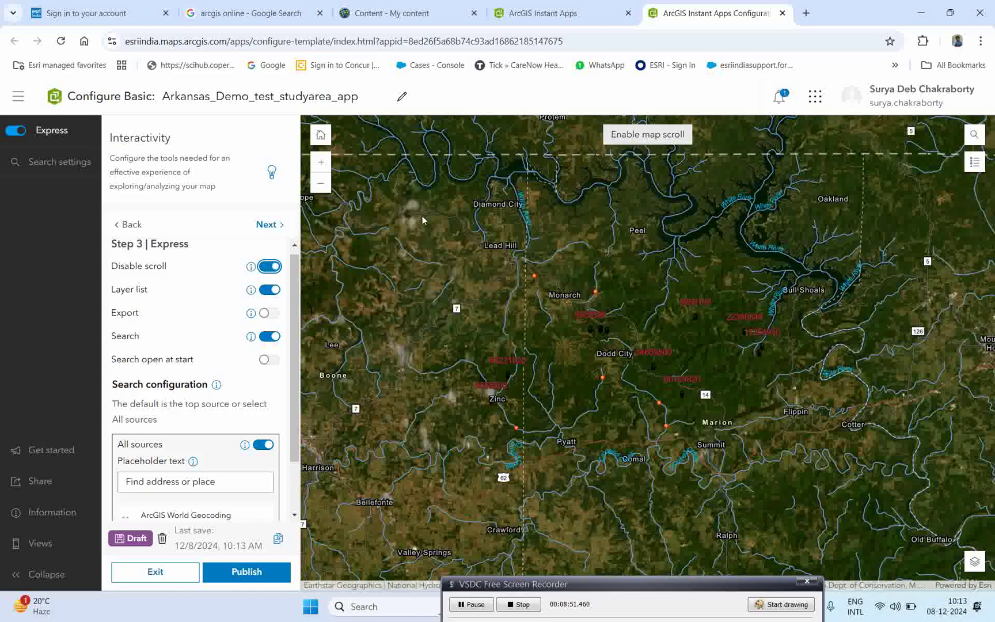
pyautogui.click(269, 267)
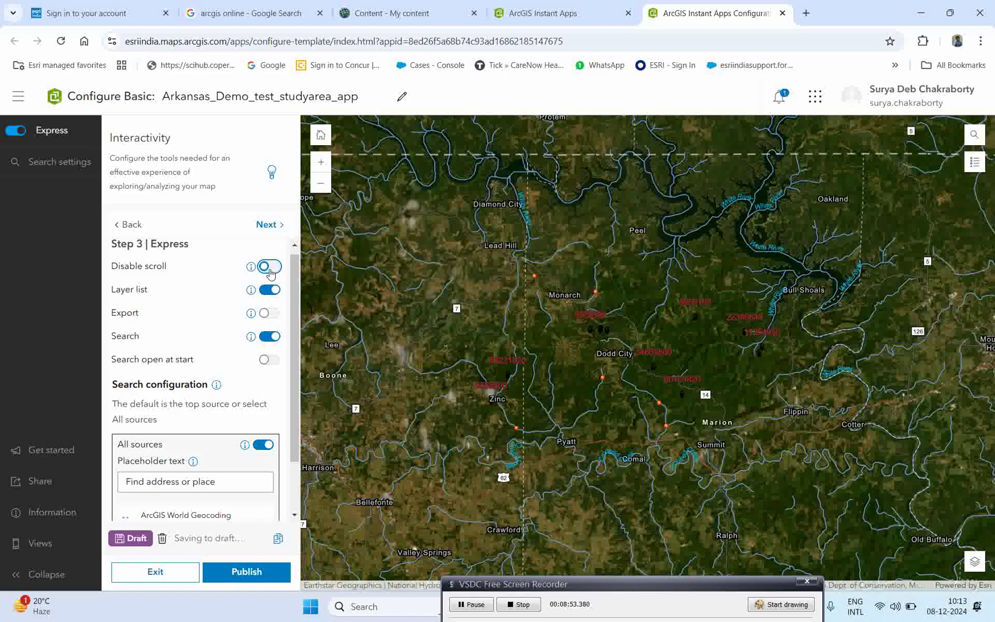
pyautogui.click(269, 312)
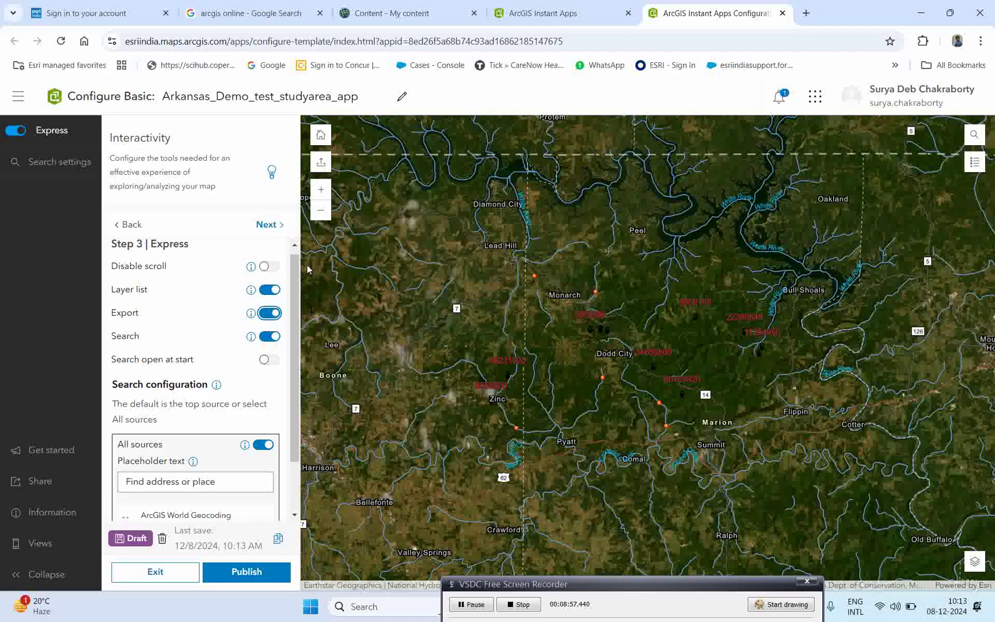
pyautogui.click(268, 315)
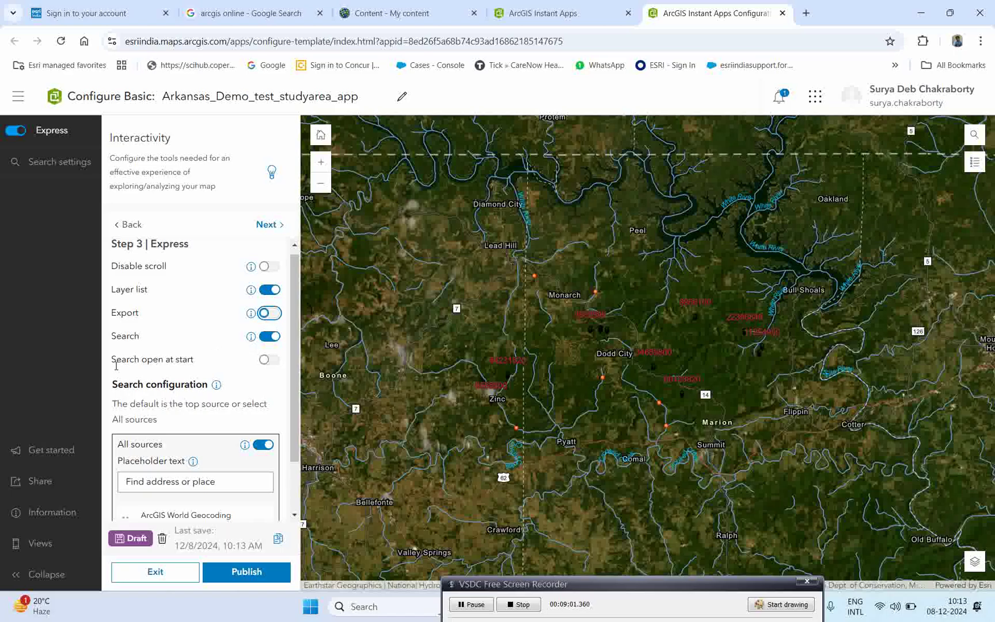
# Step: Enable Search open at start and try the search box on the map preview
pyautogui.click(270, 361)
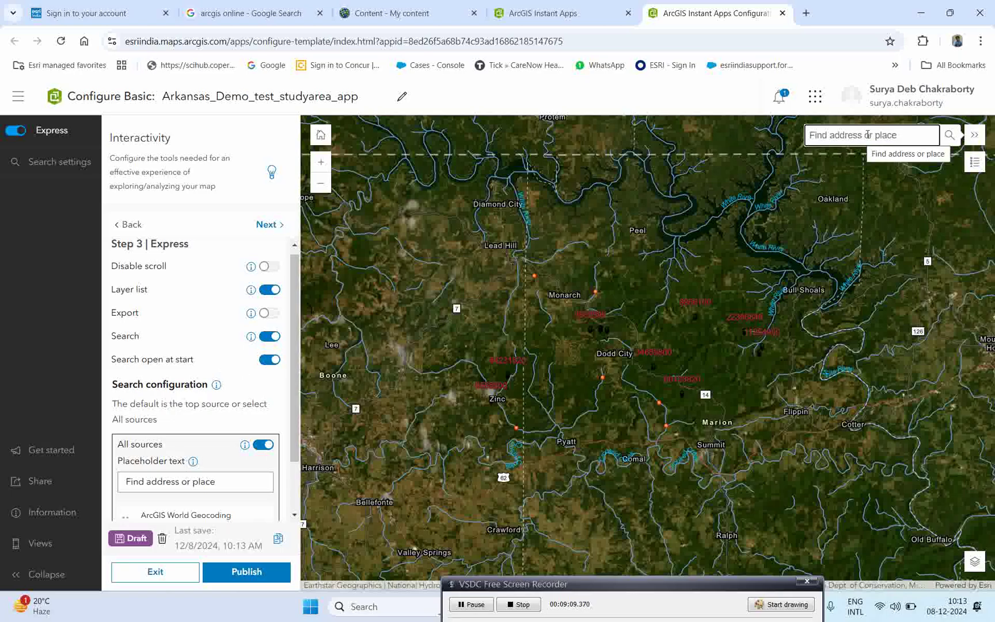
pyautogui.click(867, 135)
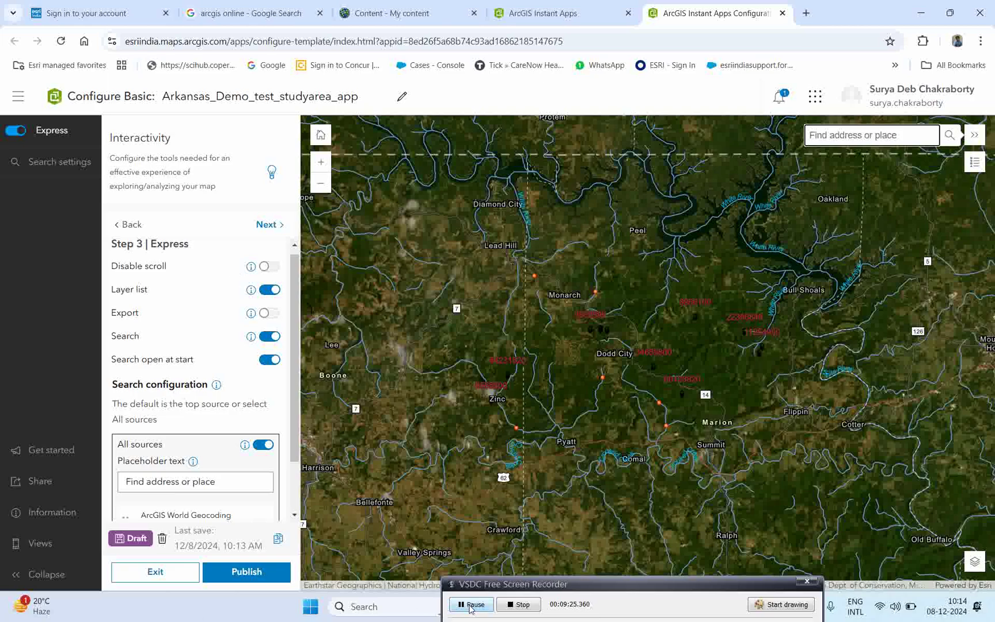
# Step: Go on to the Theme & Layout settings and review the available modes, keeping Light
pyautogui.click(271, 231)
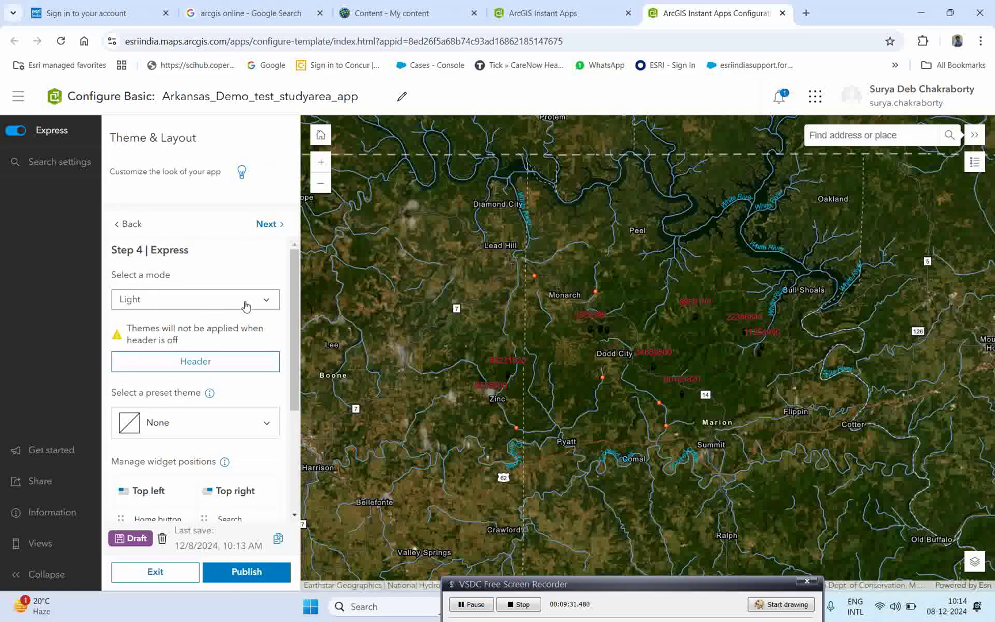
pyautogui.click(245, 305)
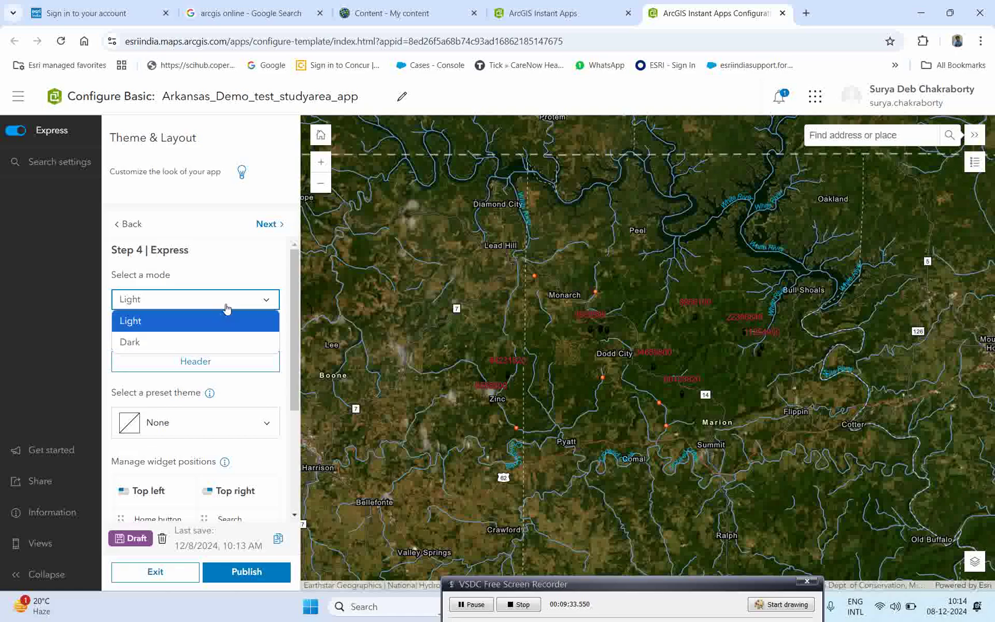
pyautogui.click(242, 275)
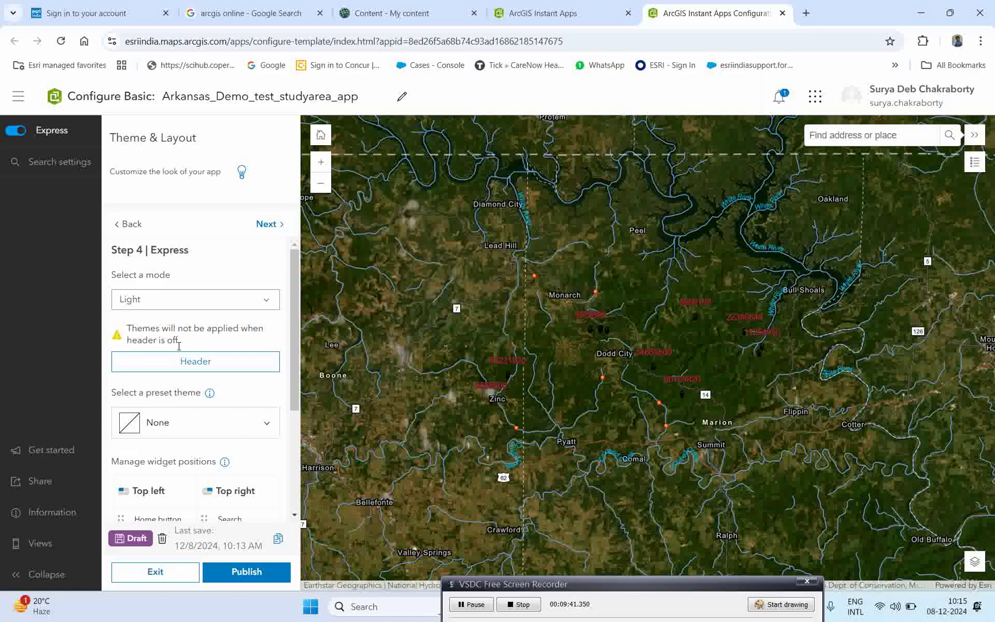
# Step: Try moving the Zoom controls widget above the Home button and into the Top right group, returning it each time
pyautogui.scroll(-2, 211, 358)
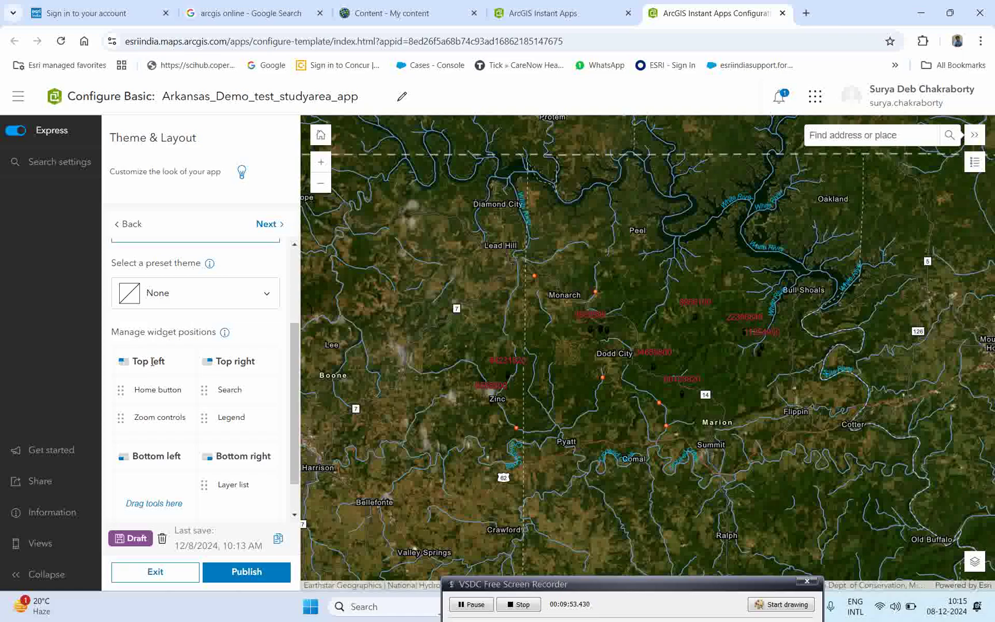
pyautogui.click(146, 416)
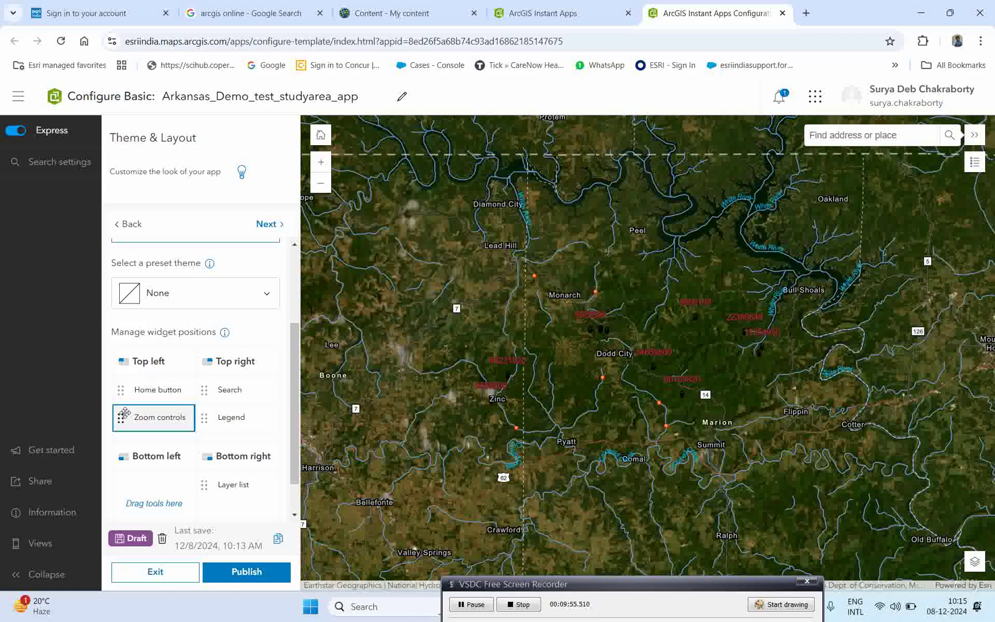
pyautogui.click(119, 416)
pyautogui.moveTo(119, 416); pyautogui.dragTo(128, 391)
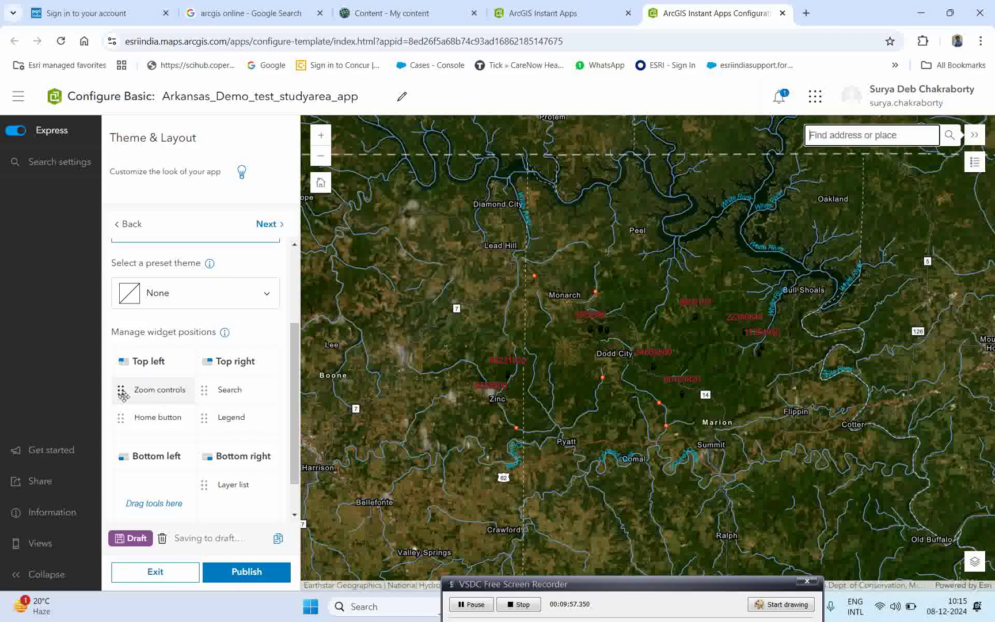
pyautogui.moveTo(124, 392); pyautogui.dragTo(122, 422)
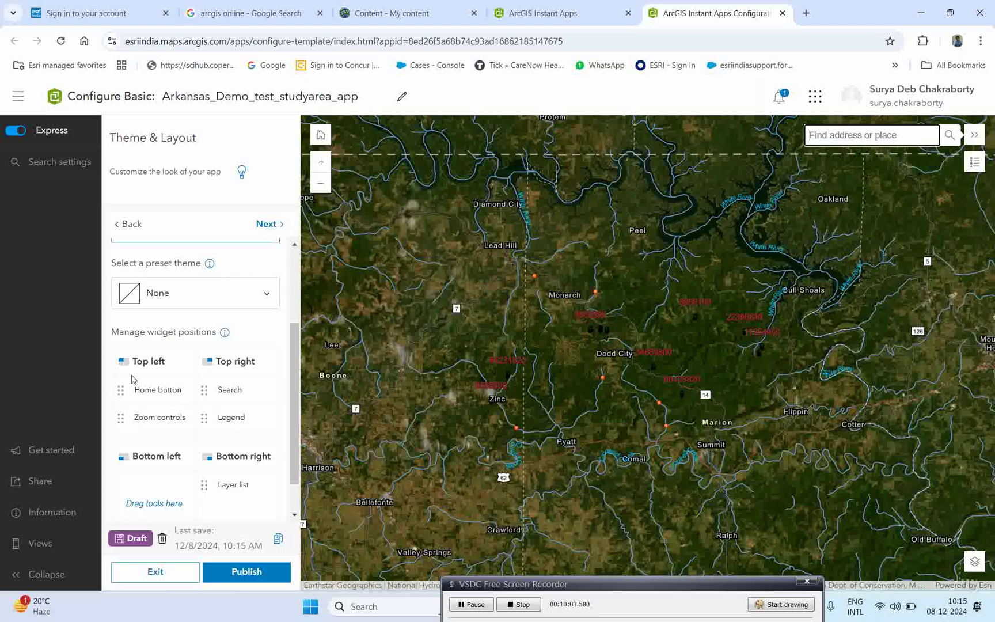
pyautogui.moveTo(132, 417); pyautogui.dragTo(205, 416)
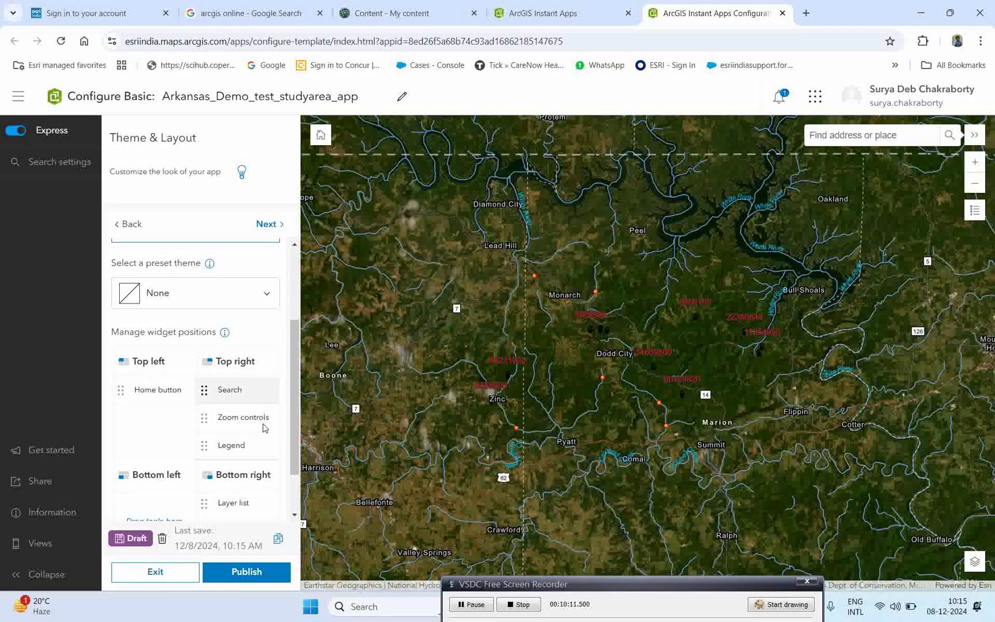
pyautogui.click(211, 418)
pyautogui.moveTo(211, 418); pyautogui.dragTo(125, 416)
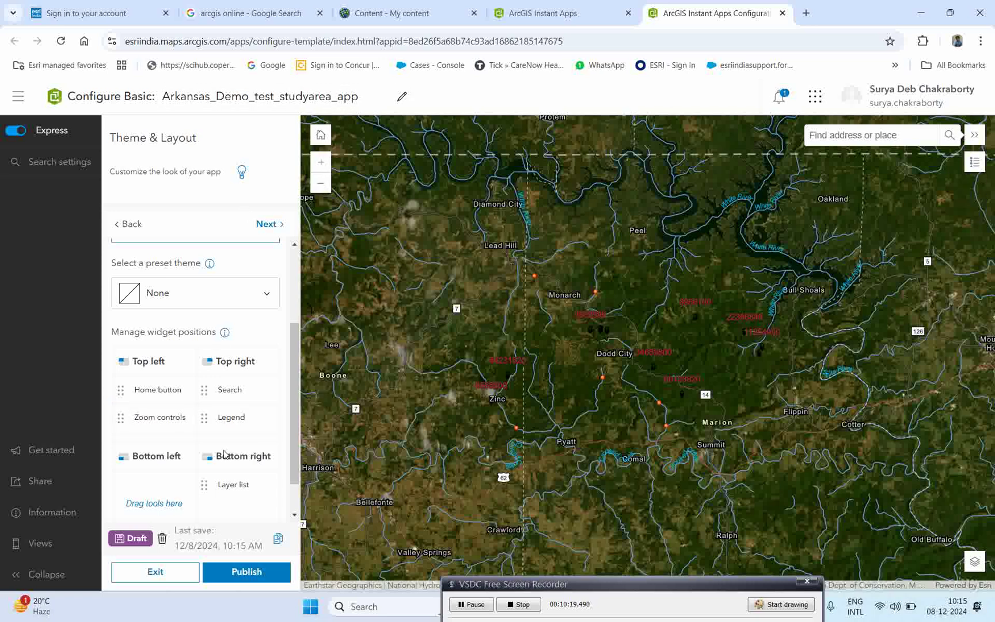
# Step: Move the Legend widget to the Bottom right group and the Layer list widget to the Top right group
pyautogui.moveTo(294, 459); pyautogui.dragTo(294, 473)
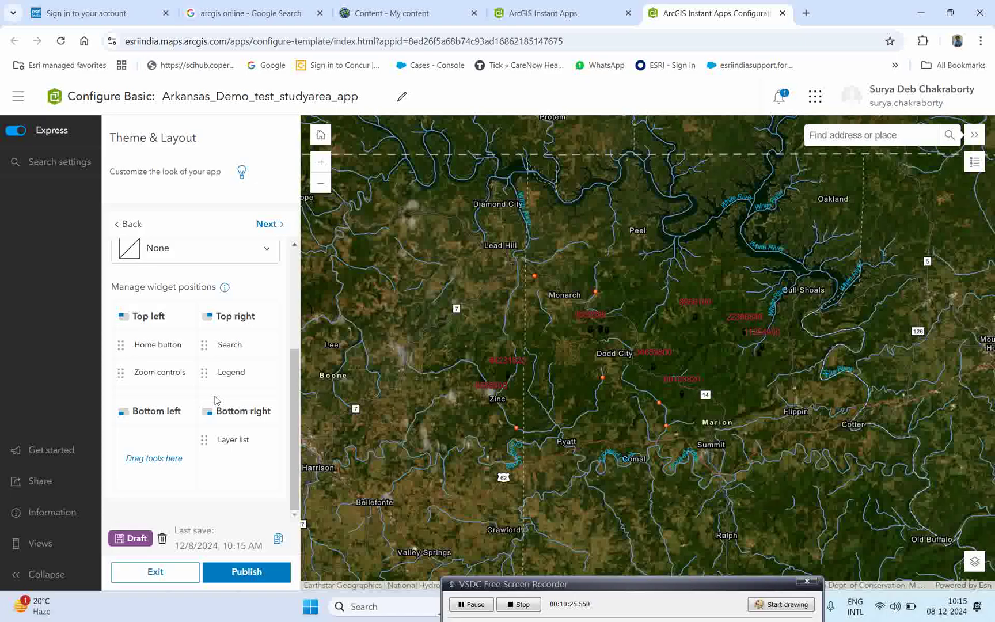
pyautogui.moveTo(206, 373); pyautogui.dragTo(206, 444)
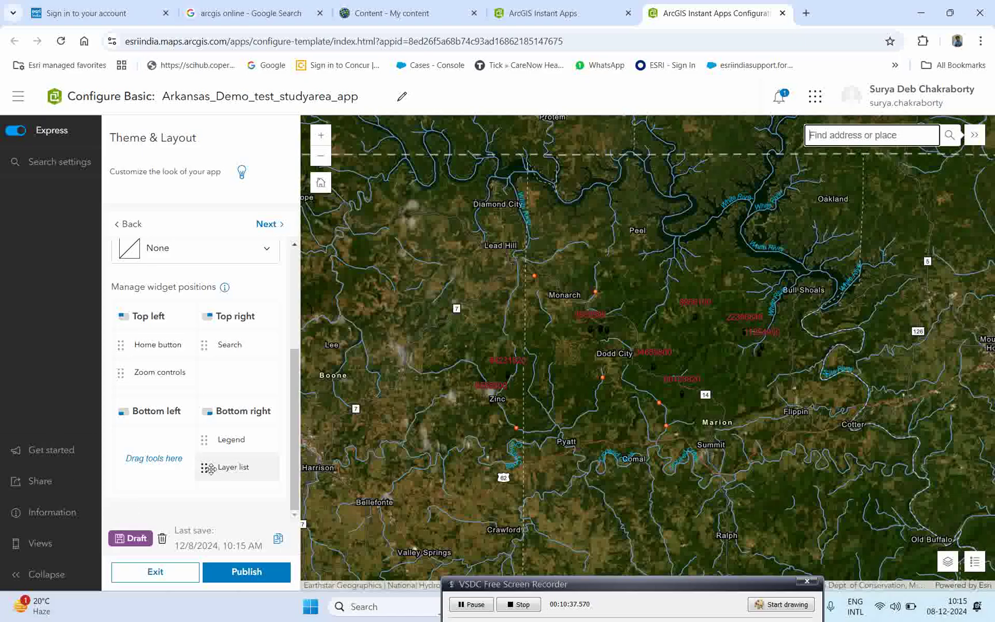
pyautogui.moveTo(212, 470); pyautogui.dragTo(219, 376)
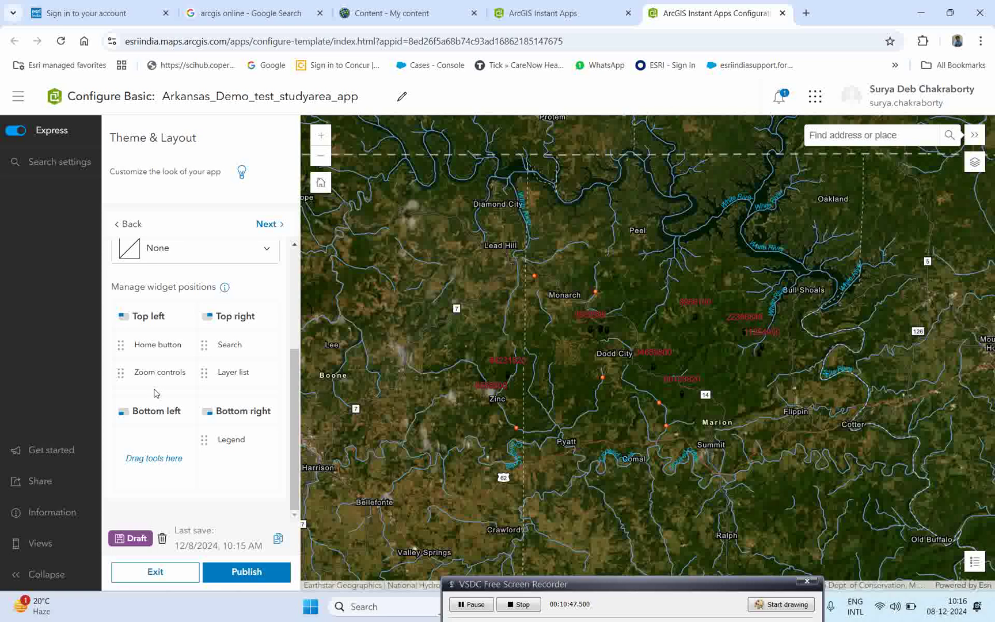
pyautogui.scroll(3, 185, 377)
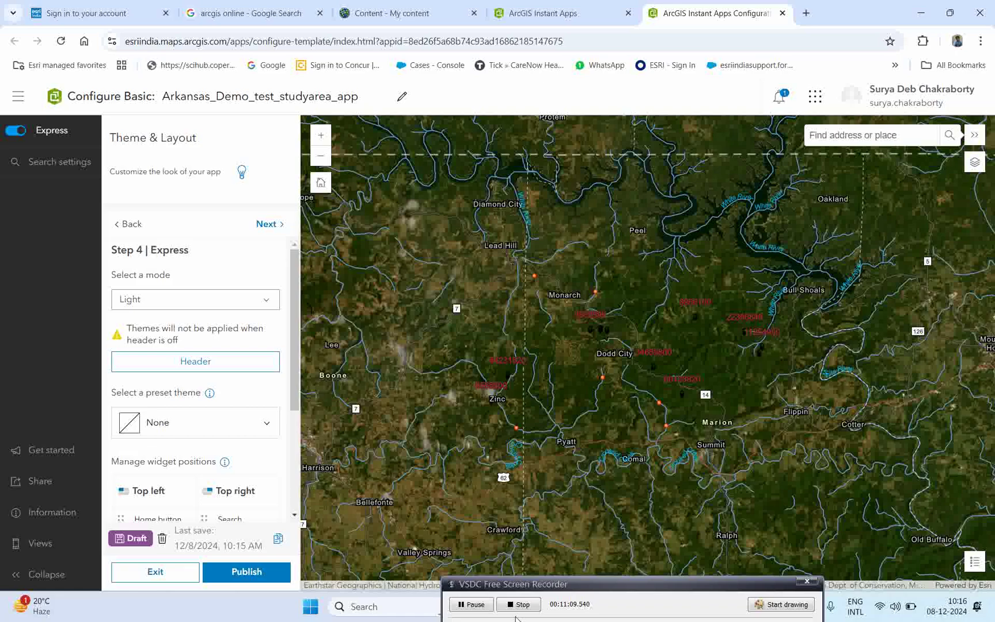
# Step: Turn off express mode to get access to all of the app's settings
pyautogui.click(460, 610)
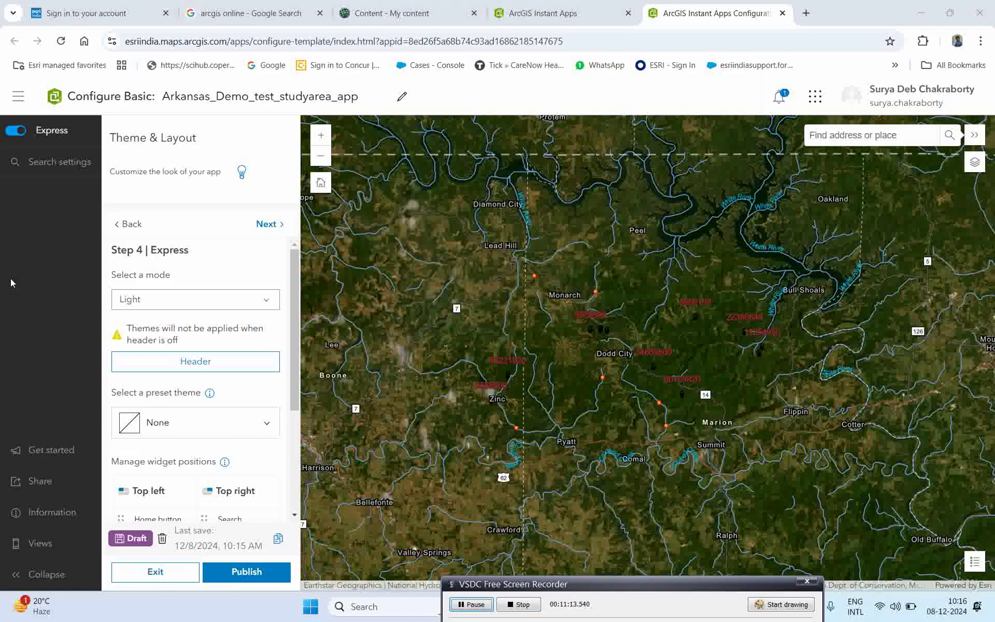
pyautogui.click(17, 134)
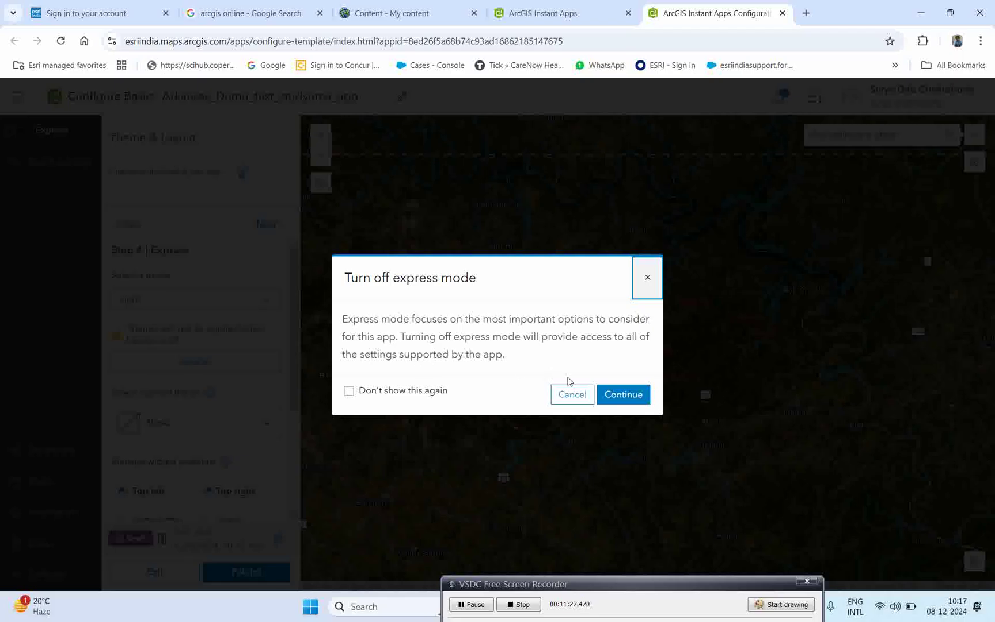
pyautogui.click(619, 395)
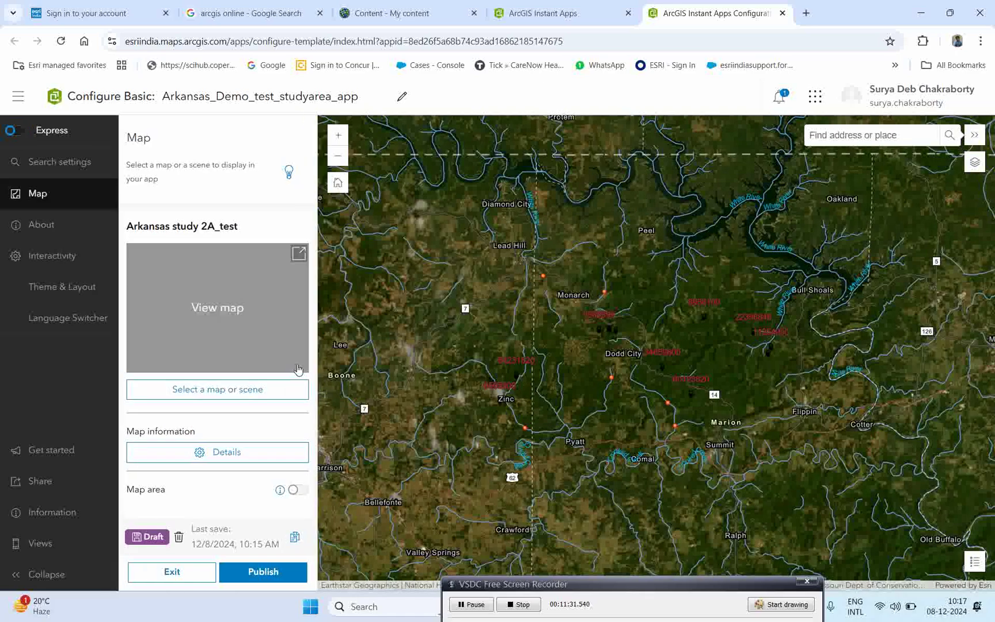
pyautogui.click(277, 357)
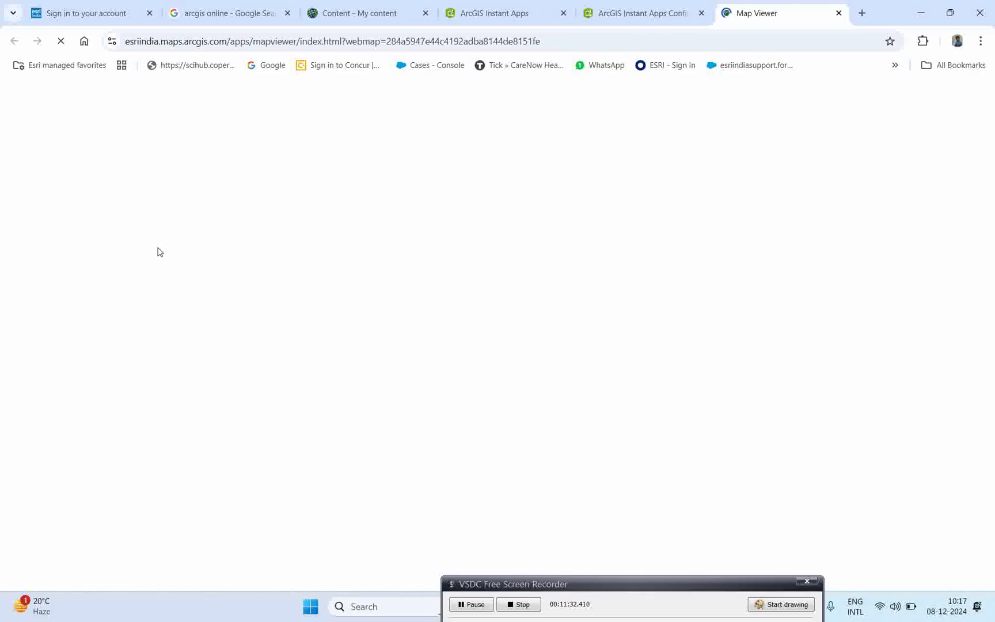
pyautogui.click(634, 13)
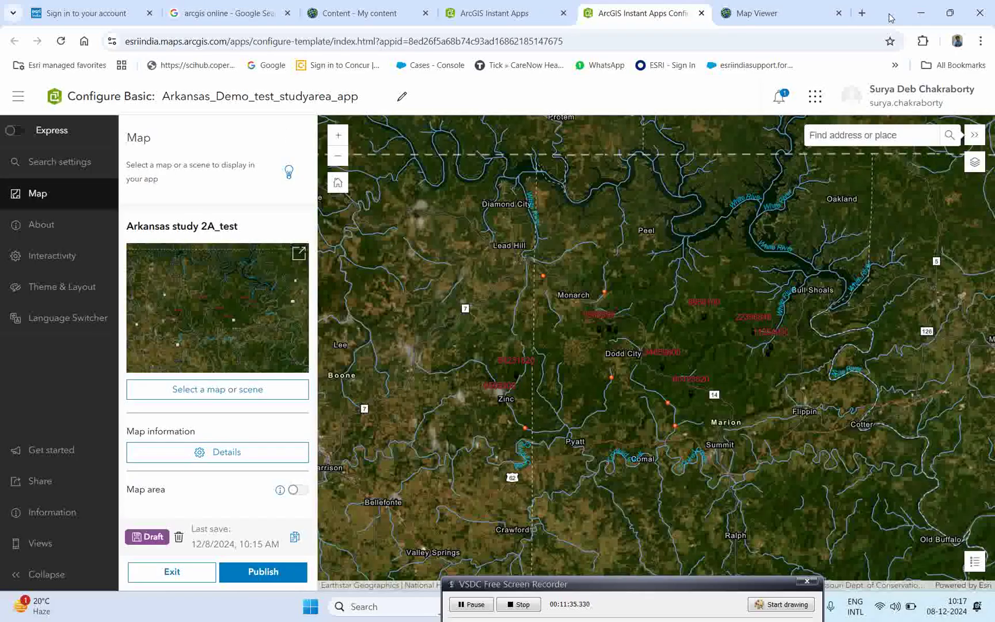
pyautogui.click(838, 13)
pyautogui.moveTo(247, 362)
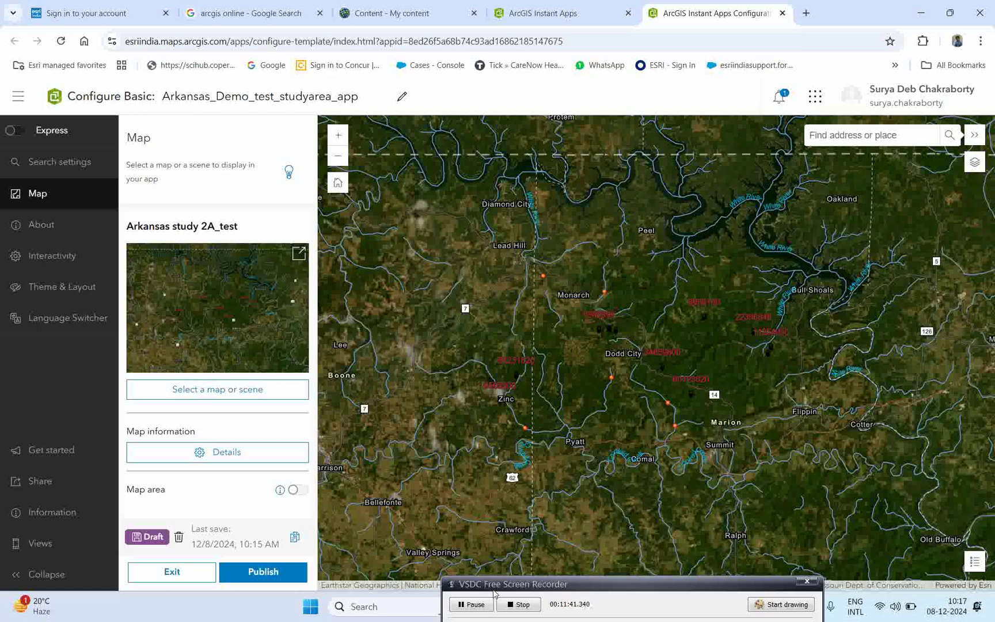
# Step: Look at the About settings, switch the app to express mode and return to the full settings
pyautogui.click(40, 224)
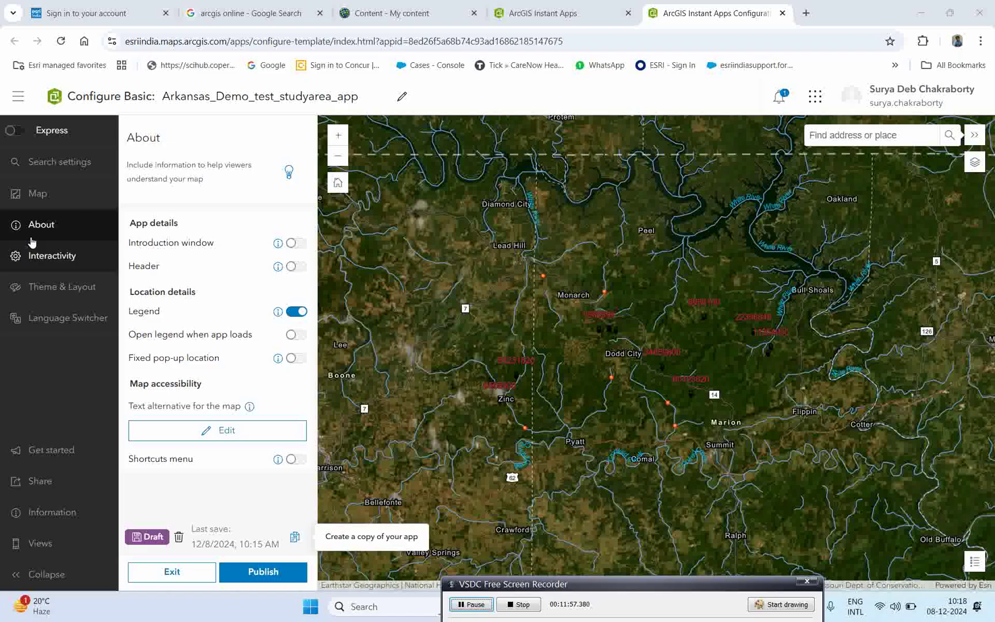
pyautogui.click(18, 133)
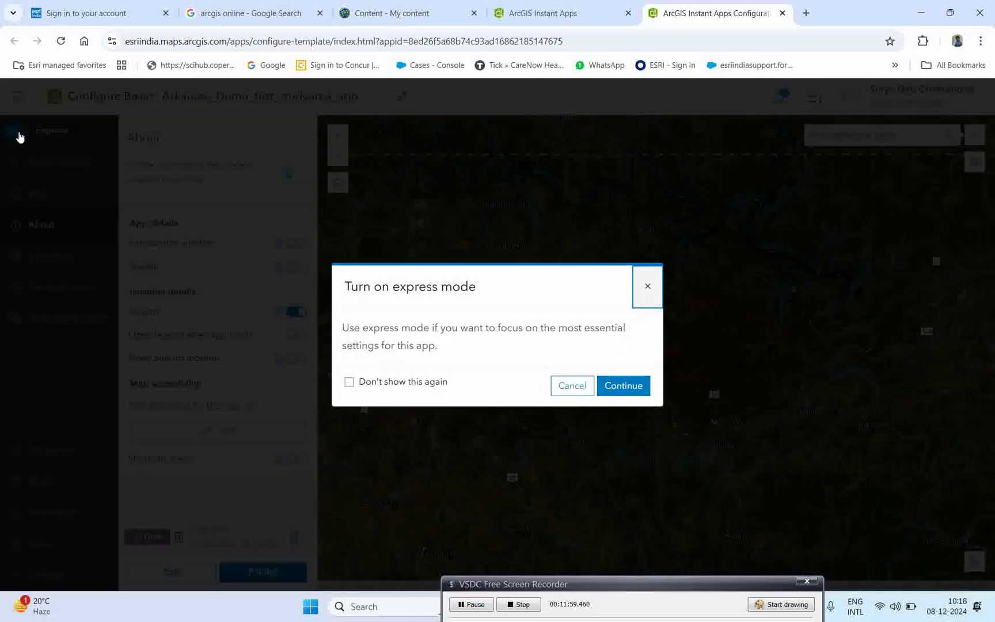
pyautogui.click(598, 387)
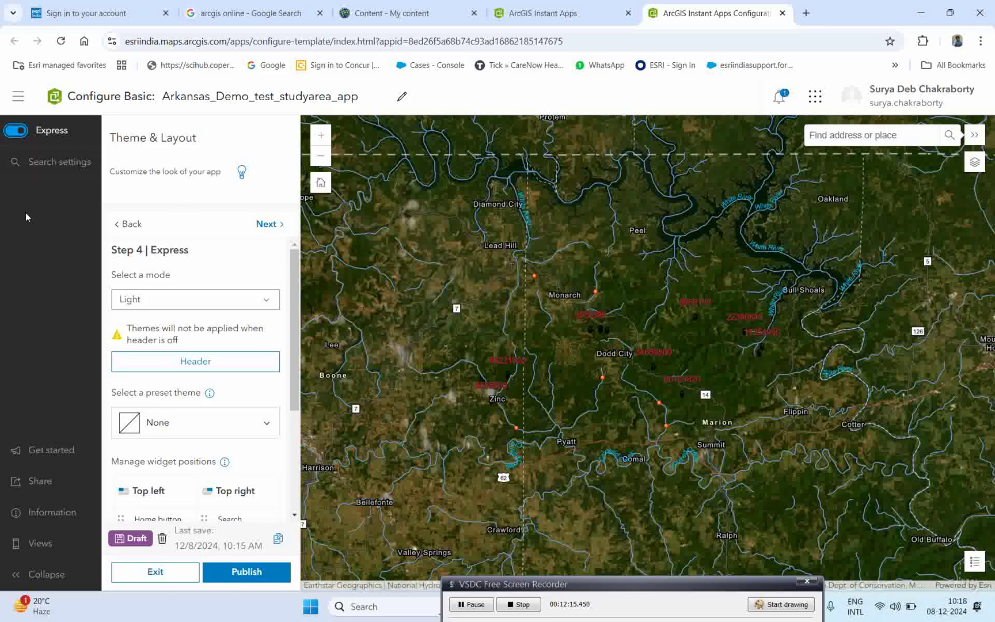
pyautogui.click(16, 135)
pyautogui.click(625, 396)
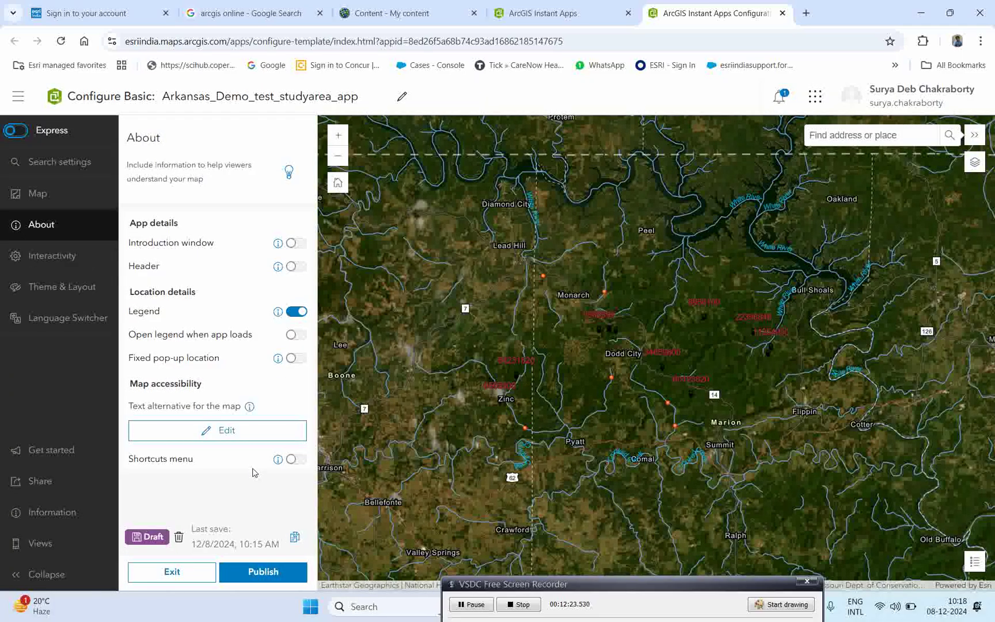
# Step: Review the web map's information details, then the Language Switcher, Theme & Layout and Interactivity settings
pyautogui.click(38, 196)
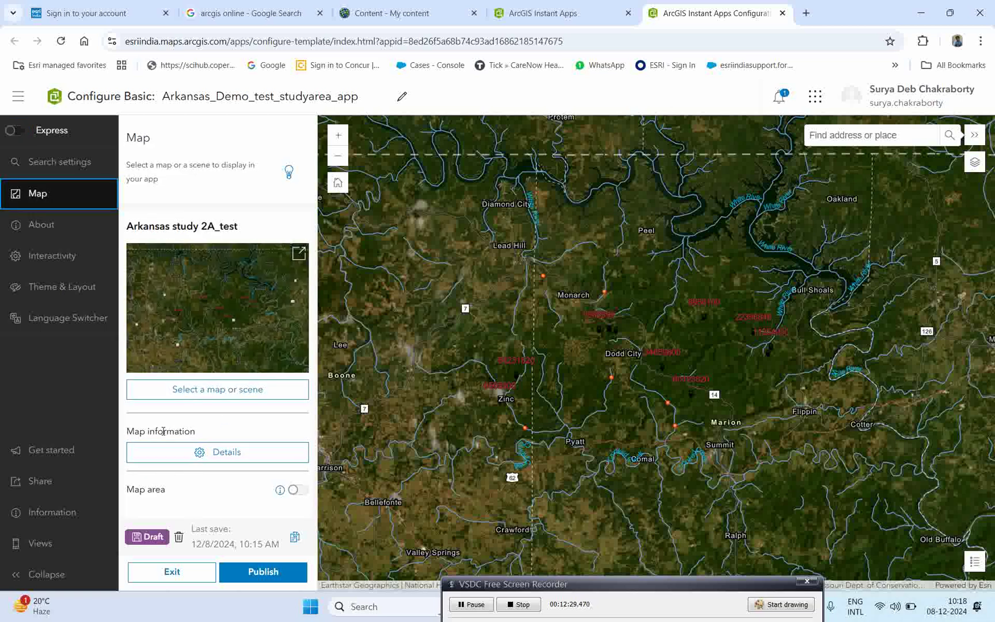
pyautogui.click(216, 455)
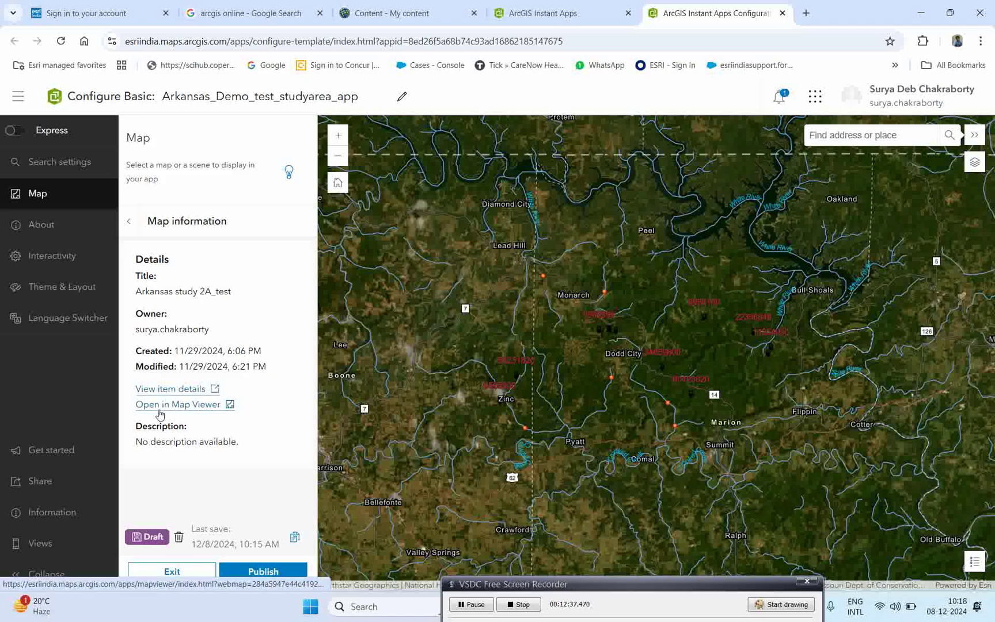
pyautogui.click(131, 222)
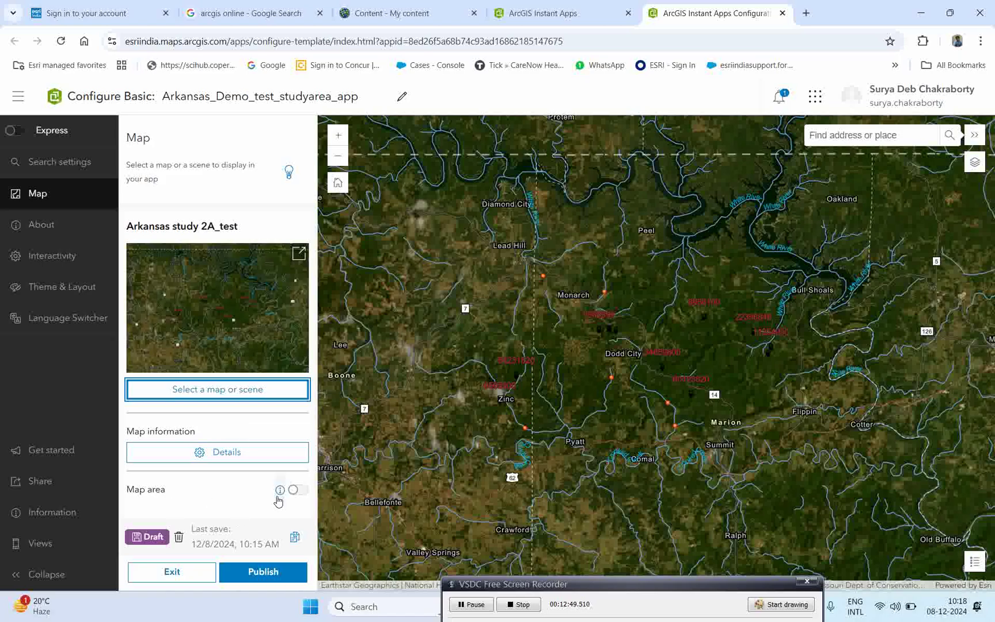
pyautogui.click(473, 604)
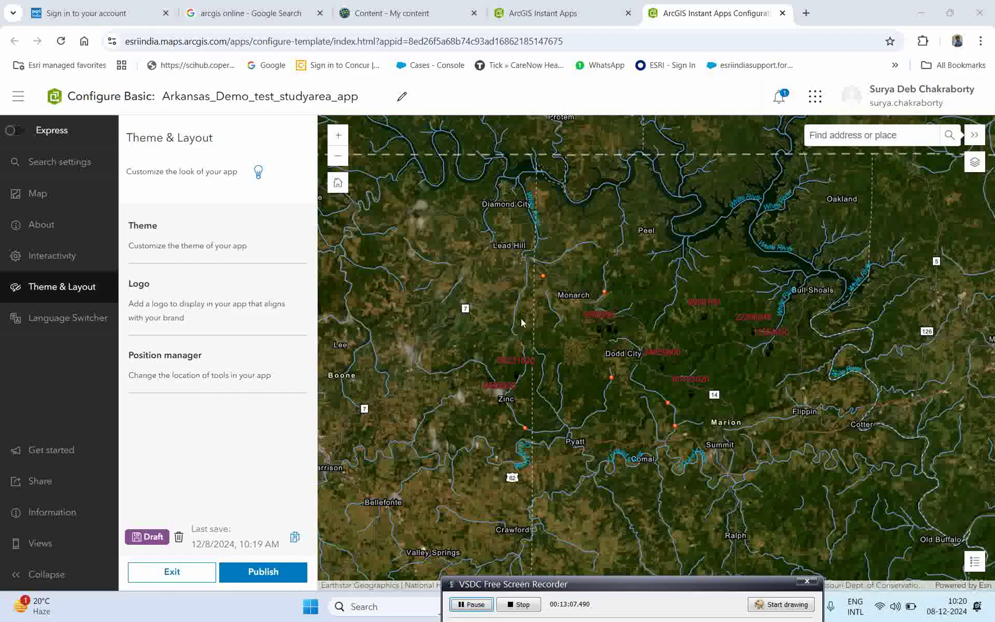
pyautogui.click(66, 324)
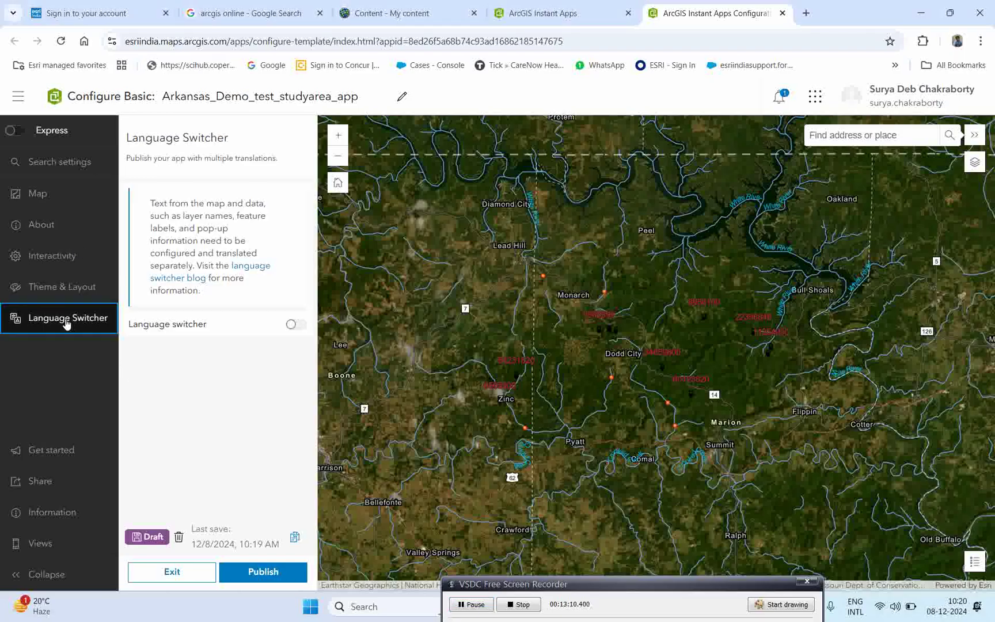
pyautogui.click(57, 288)
pyautogui.click(53, 266)
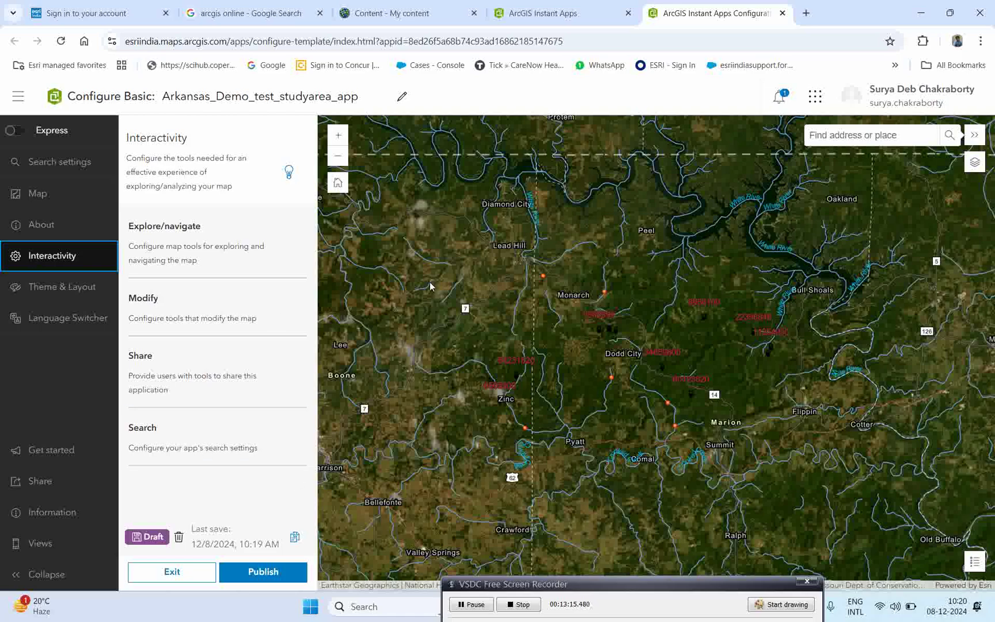
# Step: Publish the configured app, confirm the publication and launch the published app
pyautogui.click(264, 572)
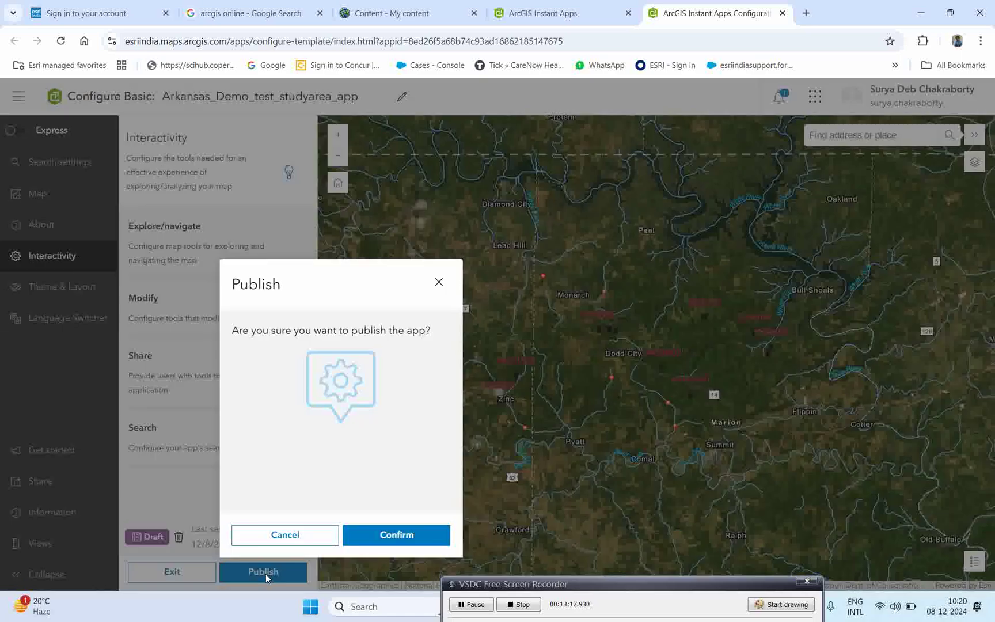
pyautogui.click(397, 535)
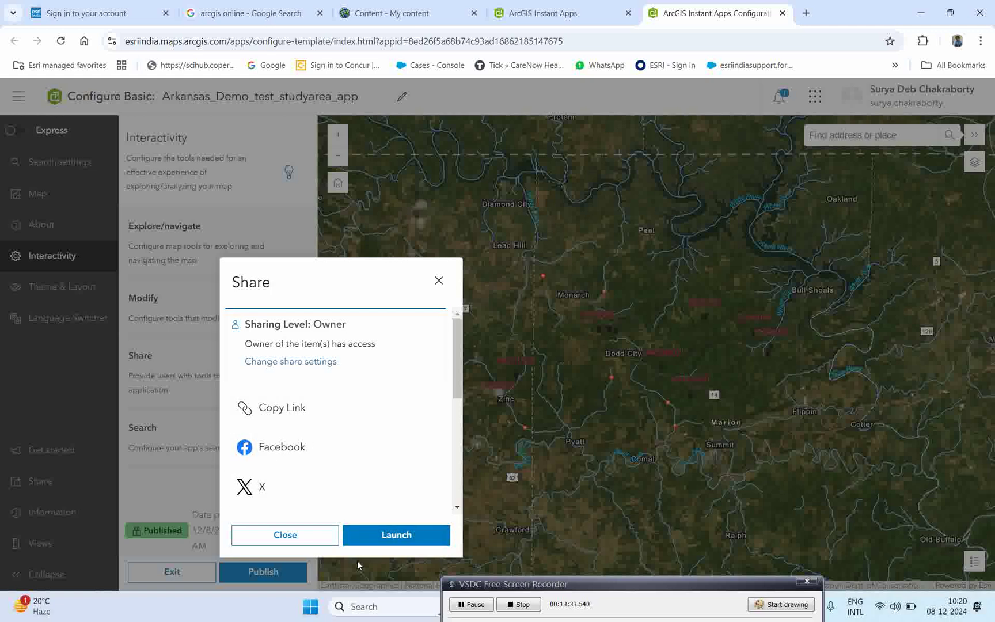
pyautogui.click(396, 534)
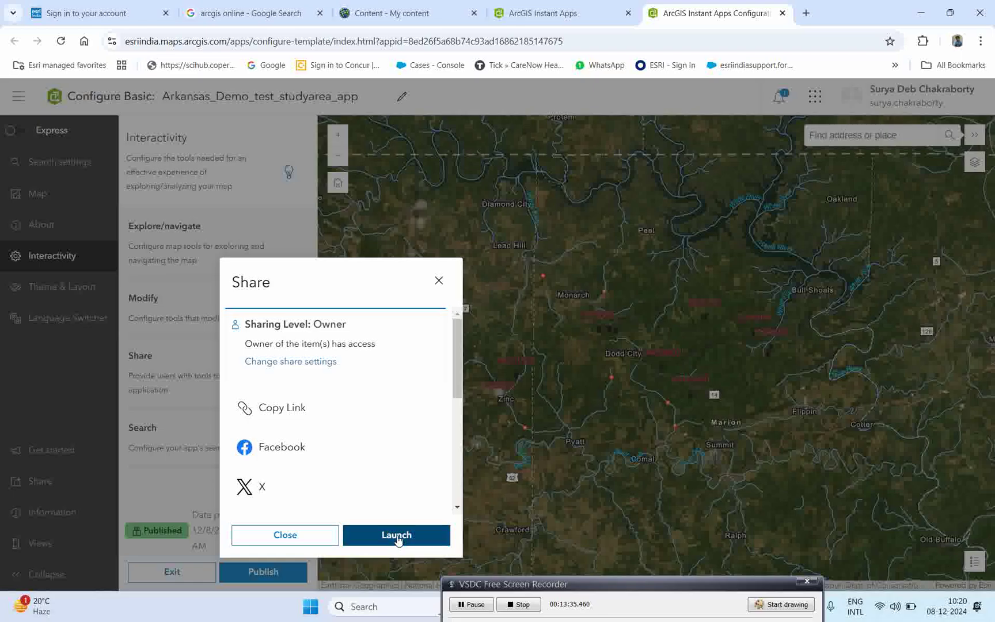